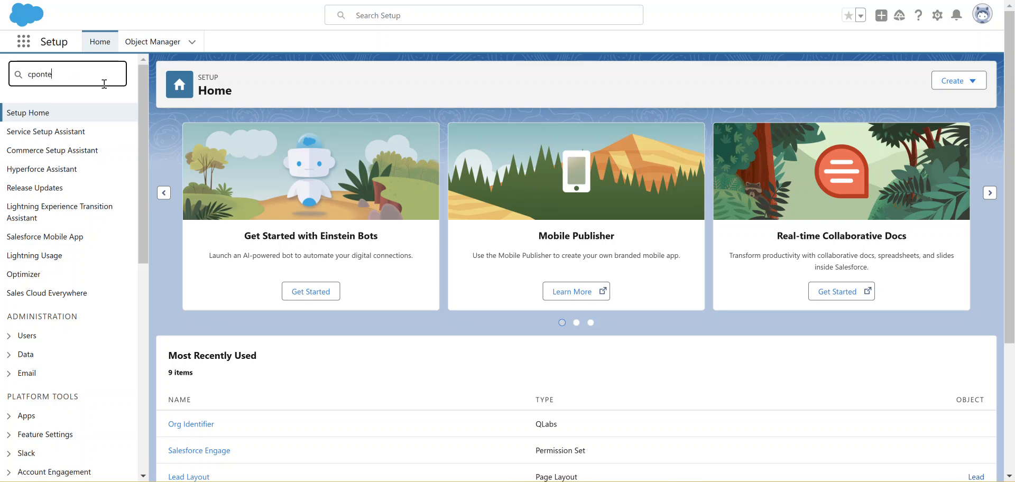
# Step: Find and open Content Setup, and create the Create Account Engagement Content permission set
pyautogui.write('ontent setup')
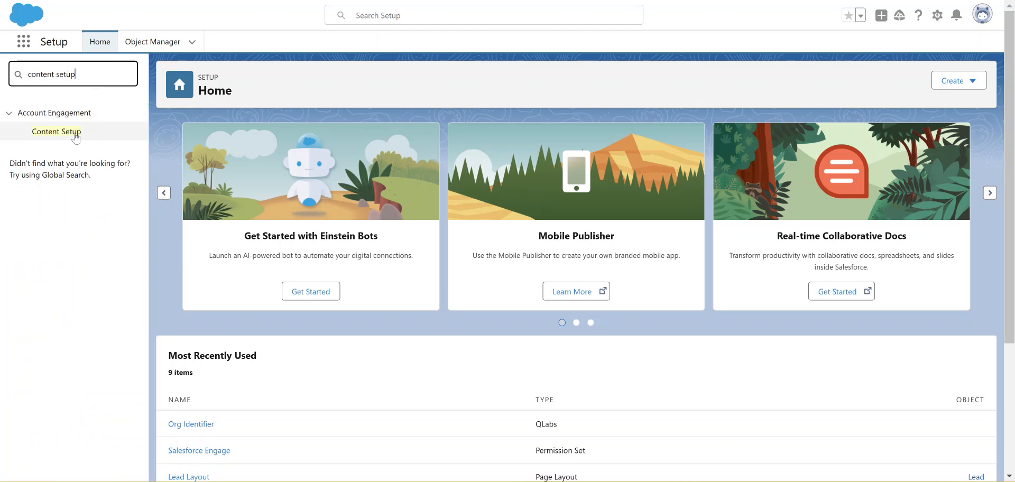
pyautogui.click(77, 133)
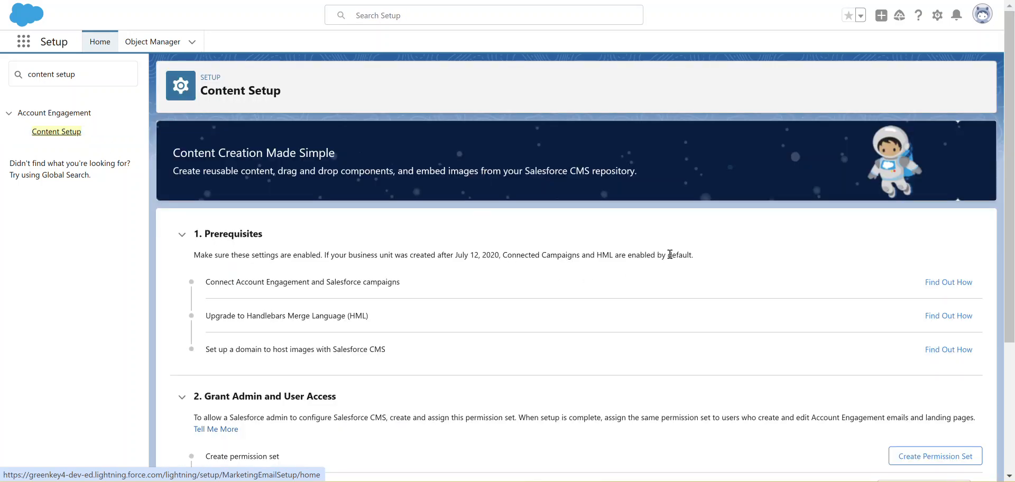
pyautogui.scroll(-1, 550, 272)
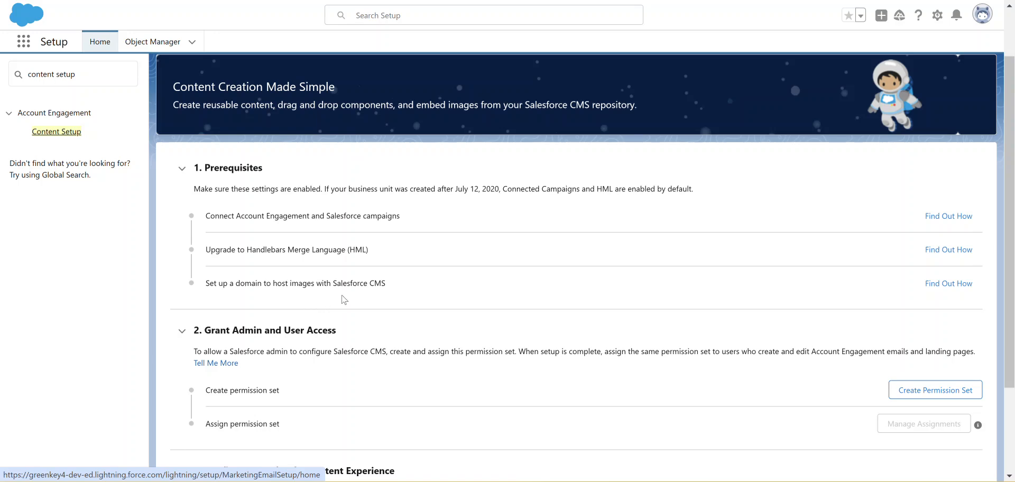
pyautogui.scroll(-2, 343, 300)
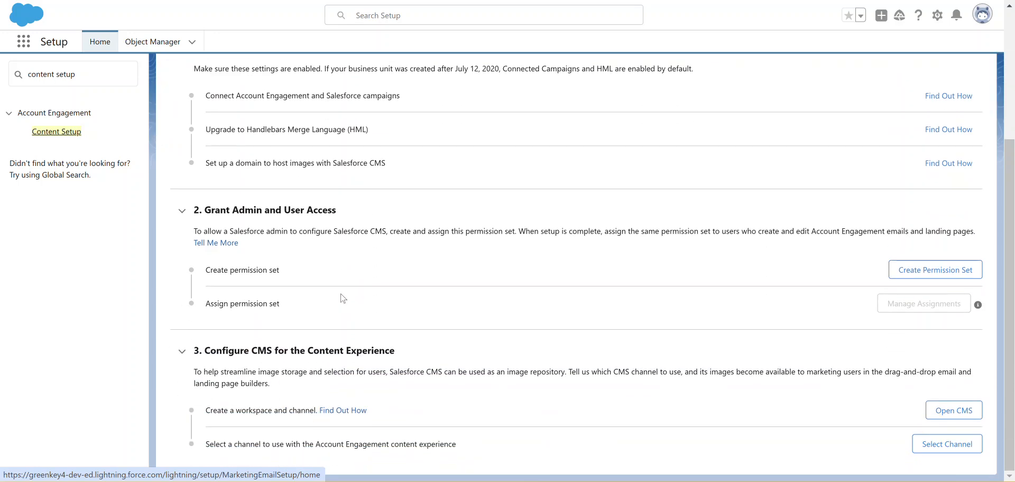
pyautogui.click(923, 270)
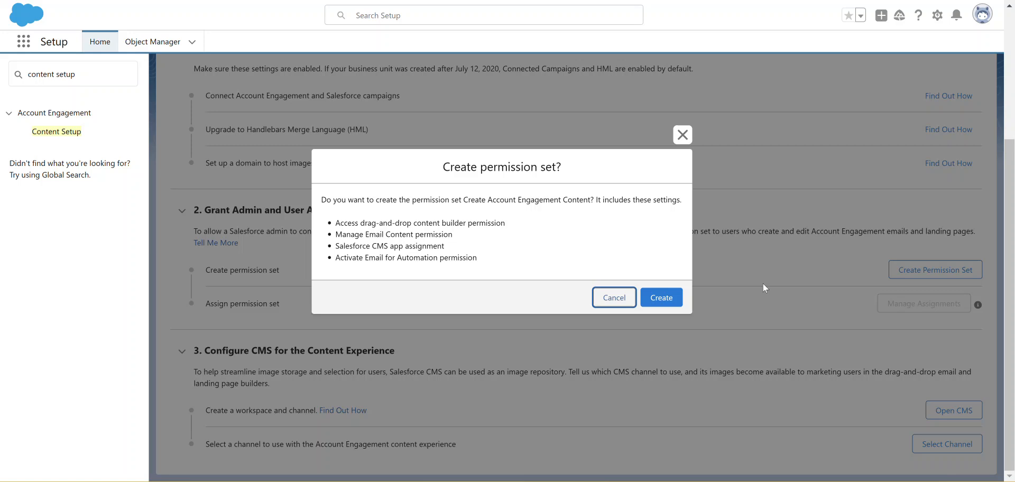
pyautogui.click(662, 298)
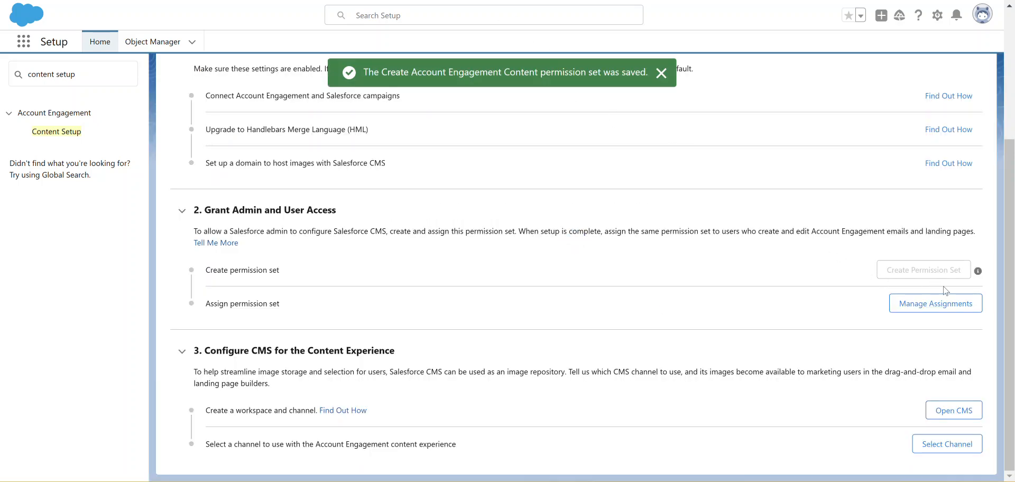
# Step: Assign the Create Account Engagement Content permission set to the System Administrator user without an expiration date
pyautogui.click(931, 304)
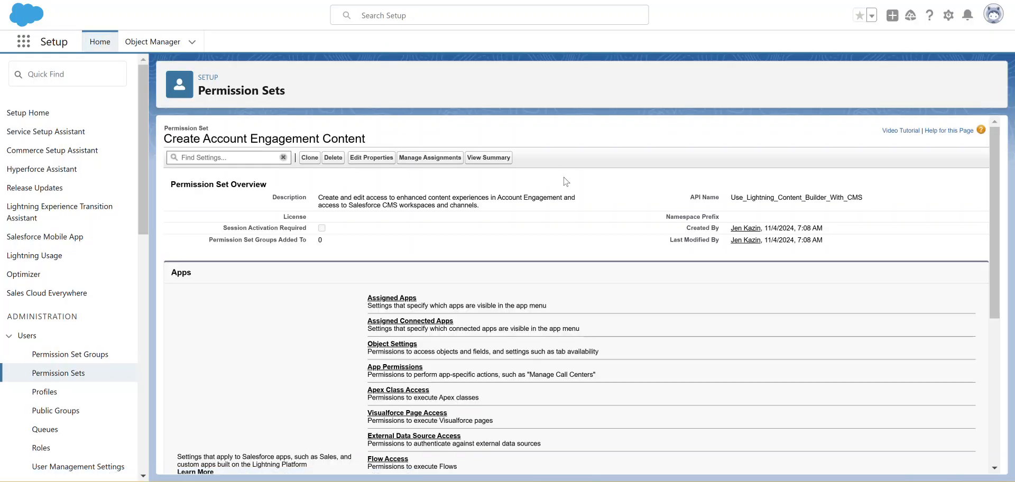
pyautogui.click(440, 158)
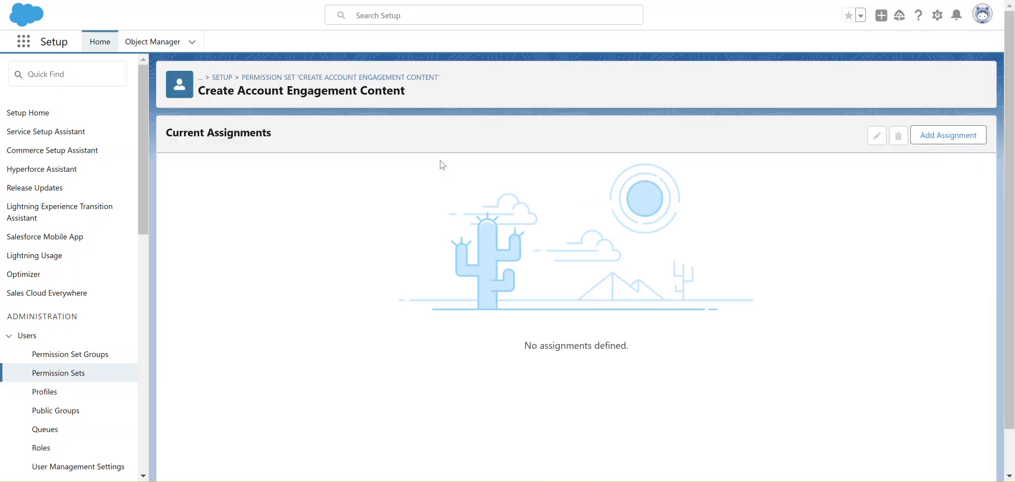
pyautogui.click(948, 136)
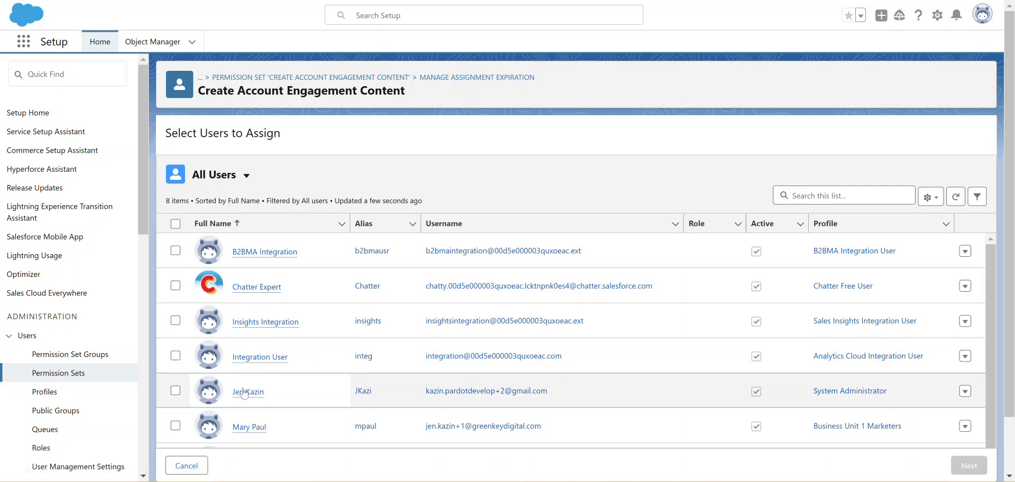
pyautogui.click(175, 392)
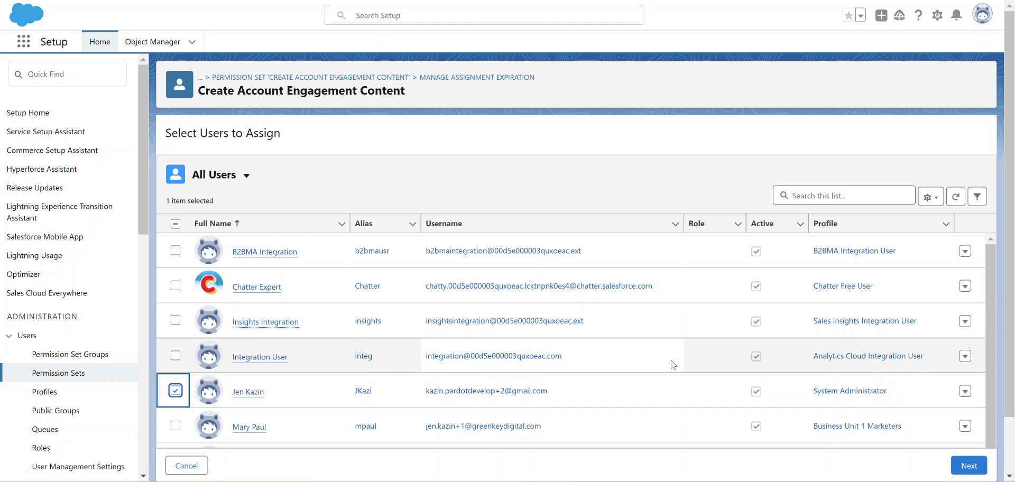
pyautogui.scroll(-1, 673, 365)
pyautogui.click(975, 468)
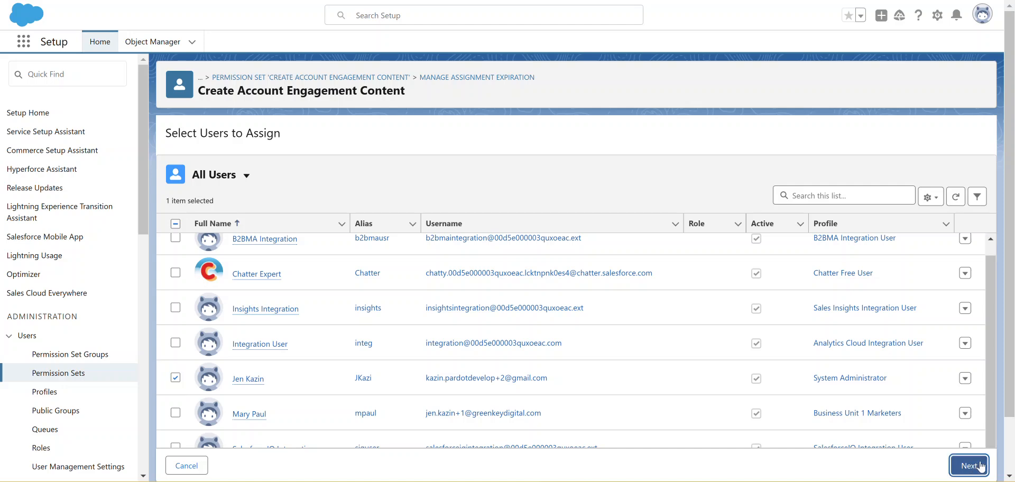
pyautogui.click(968, 467)
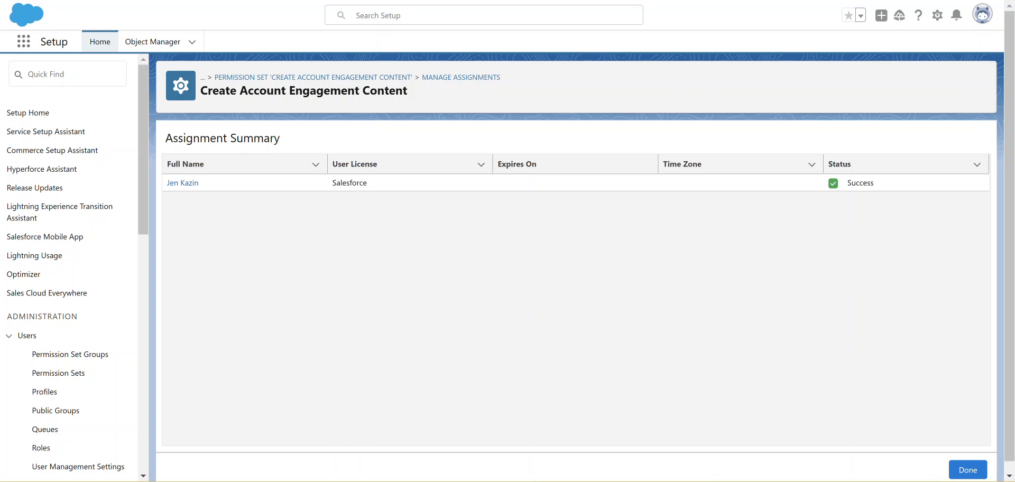
# Step: Return to Content Setup, open Salesforce CMS from its configuration section and dismiss the welcome dialog
pyautogui.hotkey('ctrl', 'shift', 'Tab')
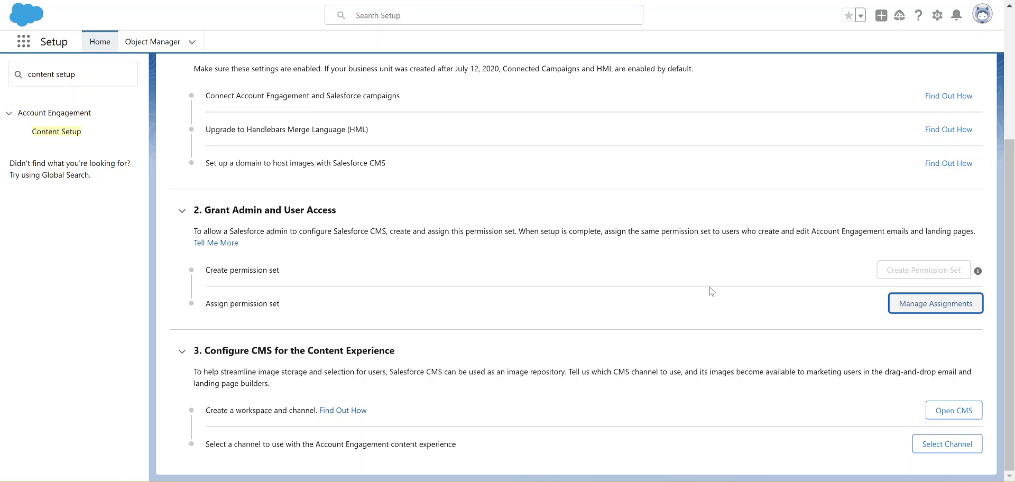
pyautogui.click(58, 133)
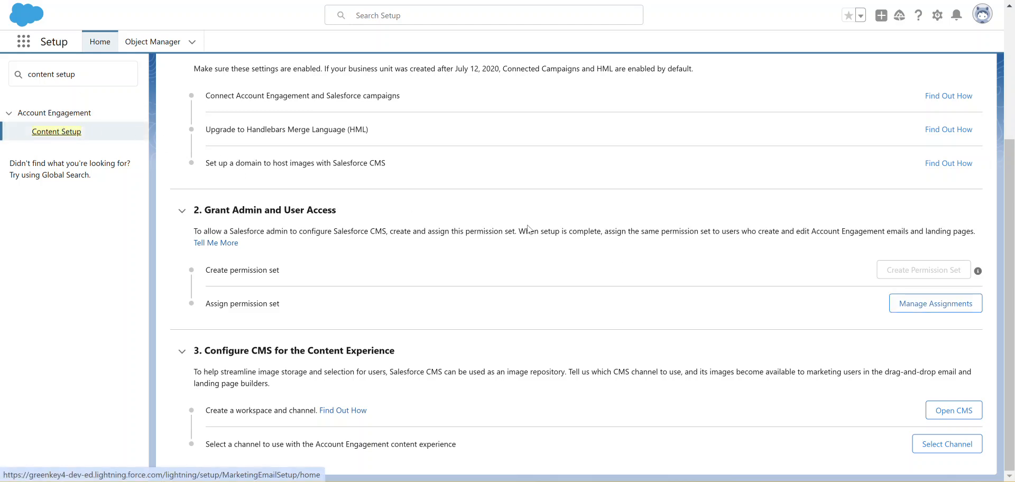
pyautogui.click(954, 410)
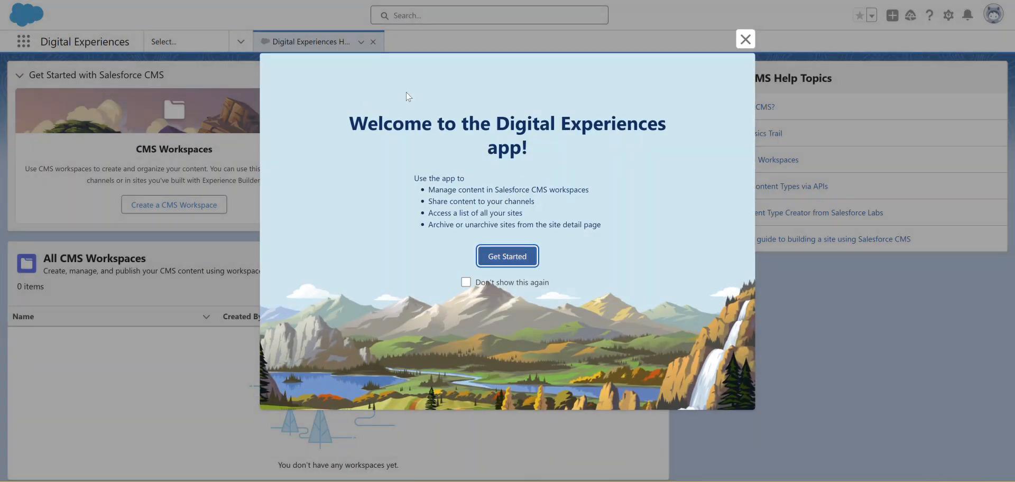
pyautogui.click(745, 39)
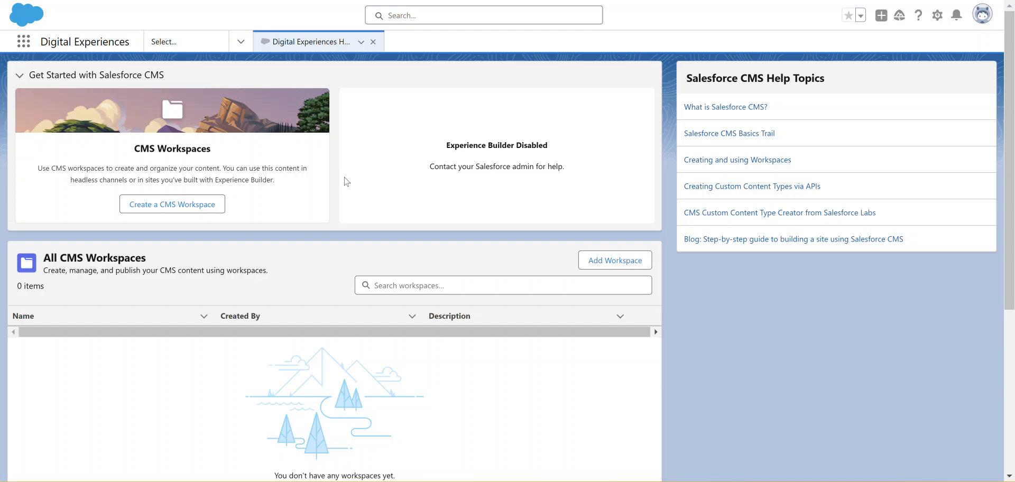
# Step: Start a new workspace of type CMS Workspace named Account Engagement and continue to its channel selection
pyautogui.click(175, 204)
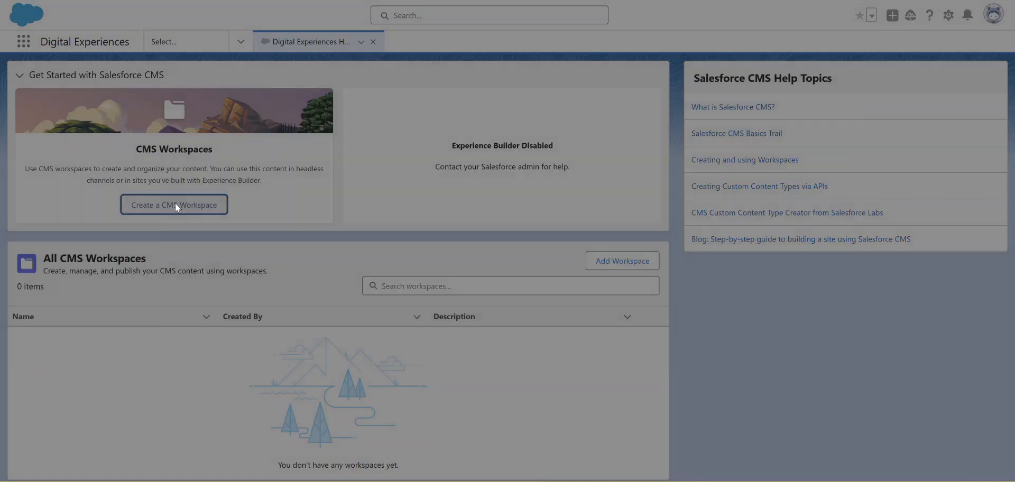
pyautogui.click(272, 157)
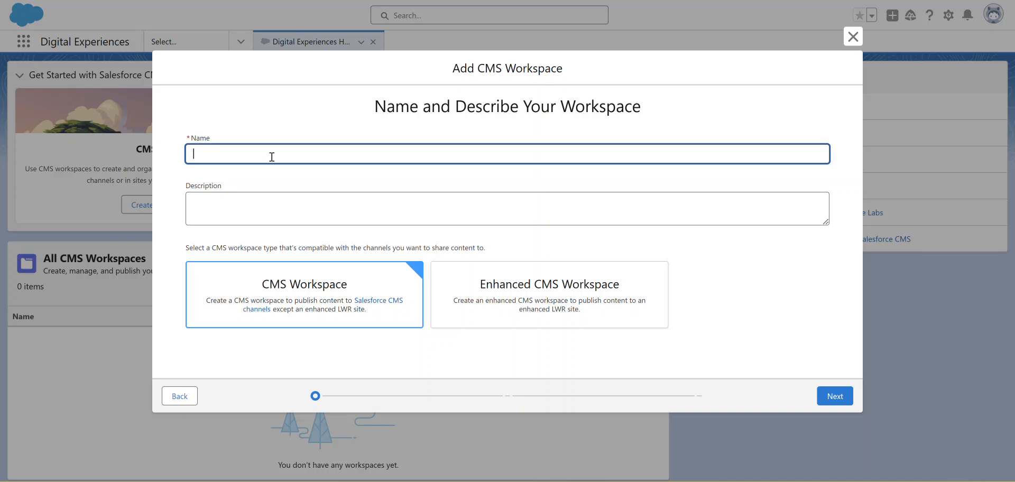
pyautogui.write('Account Engagement')
pyautogui.click(837, 396)
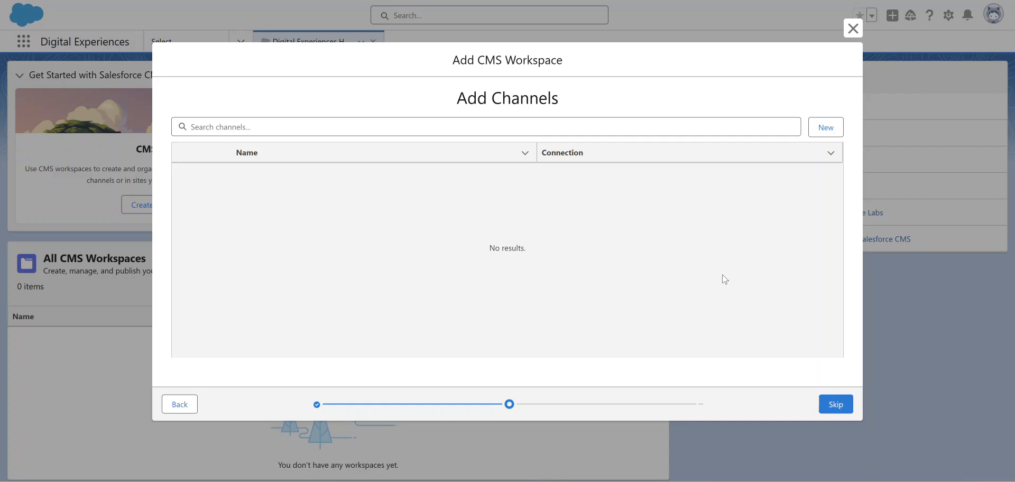
# Step: Create a public channel named Account Engagement, keeping the default cache durations and domain settings
pyautogui.click(826, 127)
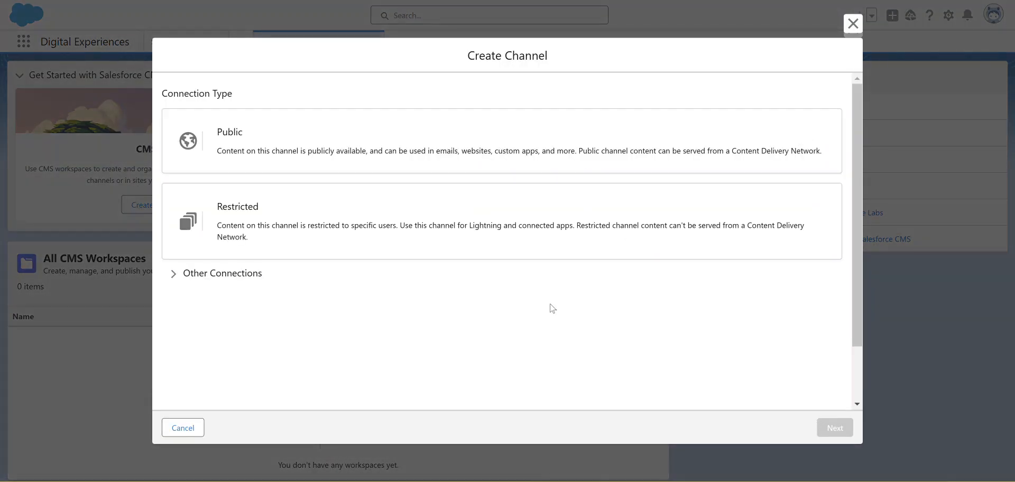
pyautogui.click(414, 135)
pyautogui.click(841, 430)
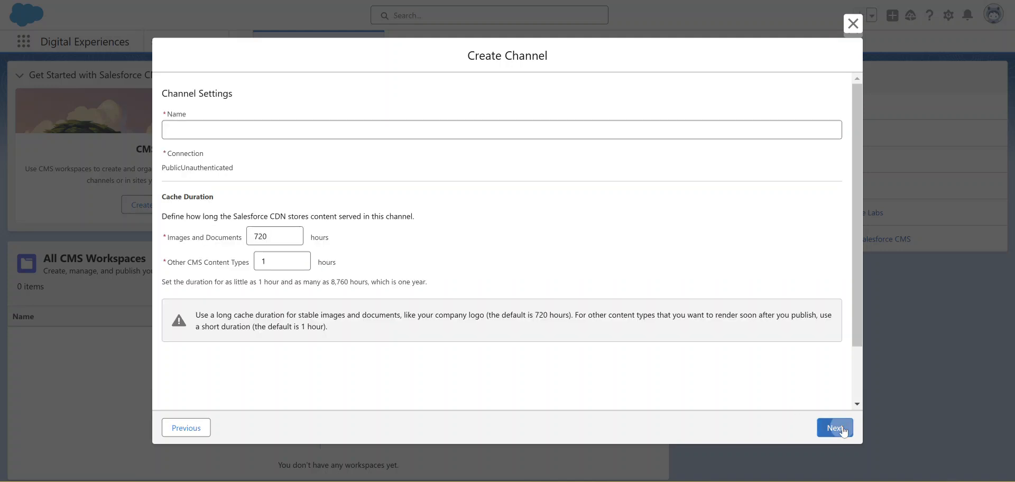
pyautogui.click(444, 132)
pyautogui.write('Account Engagement')
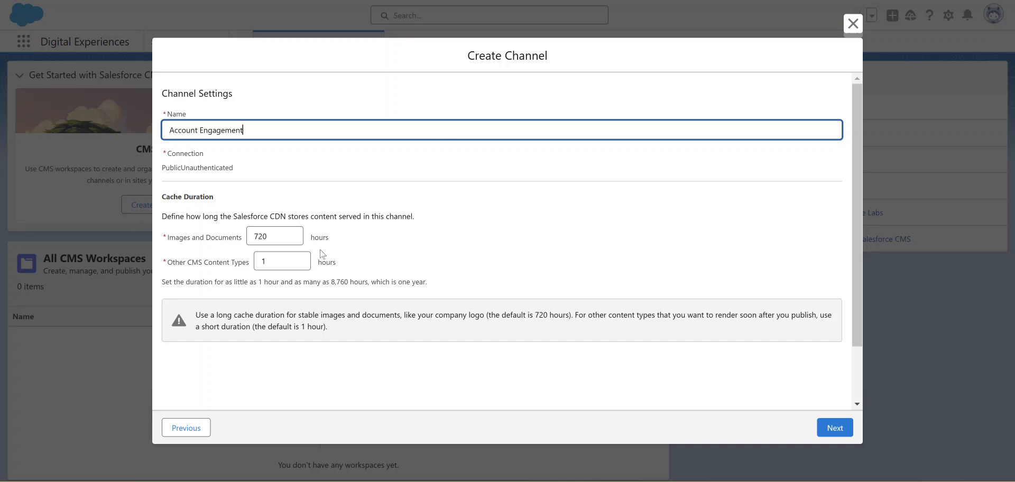
pyautogui.click(834, 425)
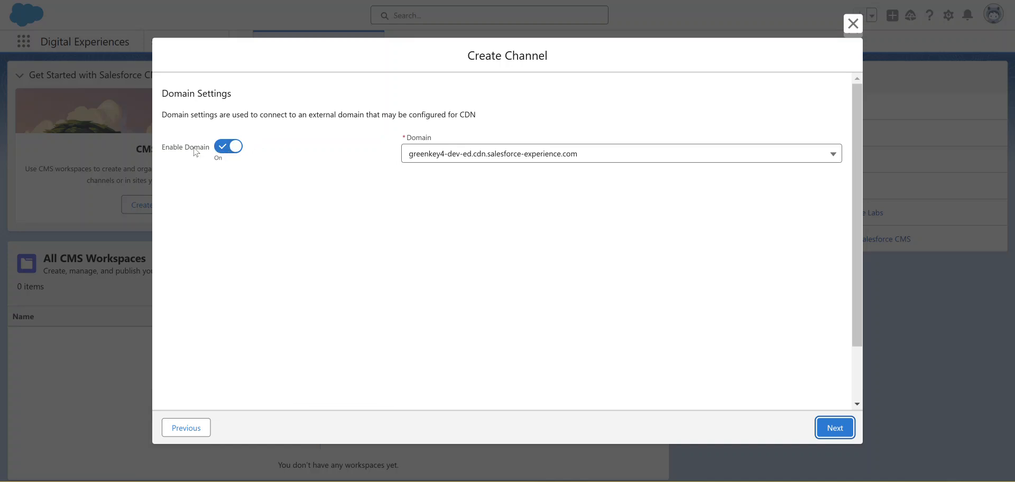
pyautogui.click(833, 427)
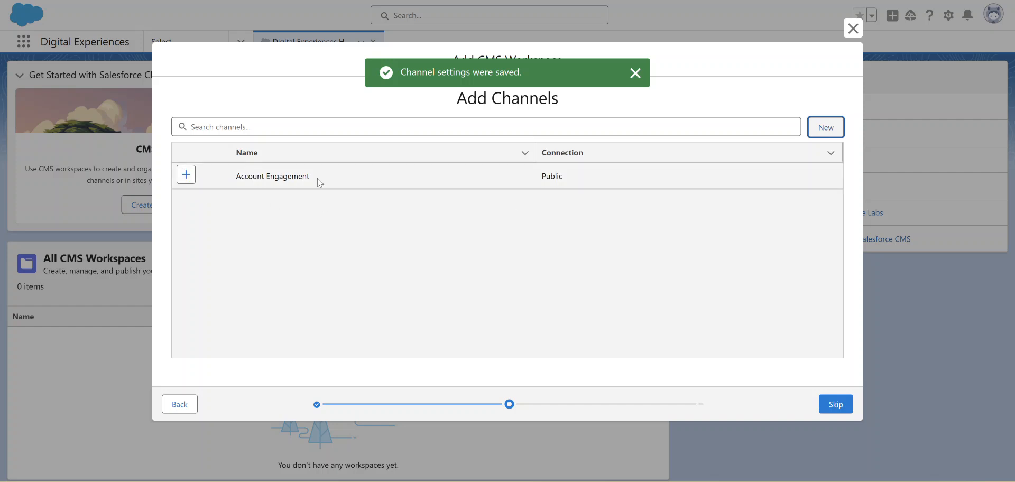
# Step: Add the Account Engagement channel to the workspace and finish it with English (United States) as default language
pyautogui.click(188, 179)
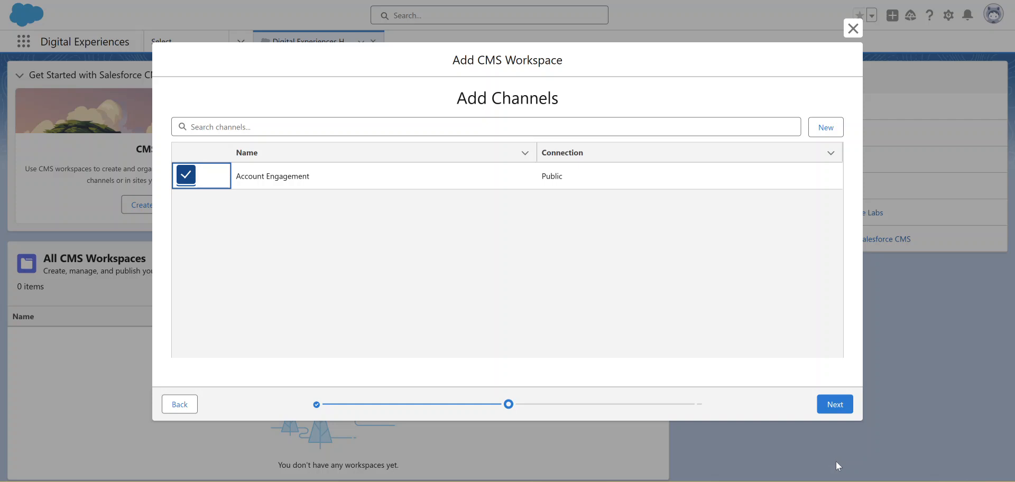
pyautogui.click(834, 405)
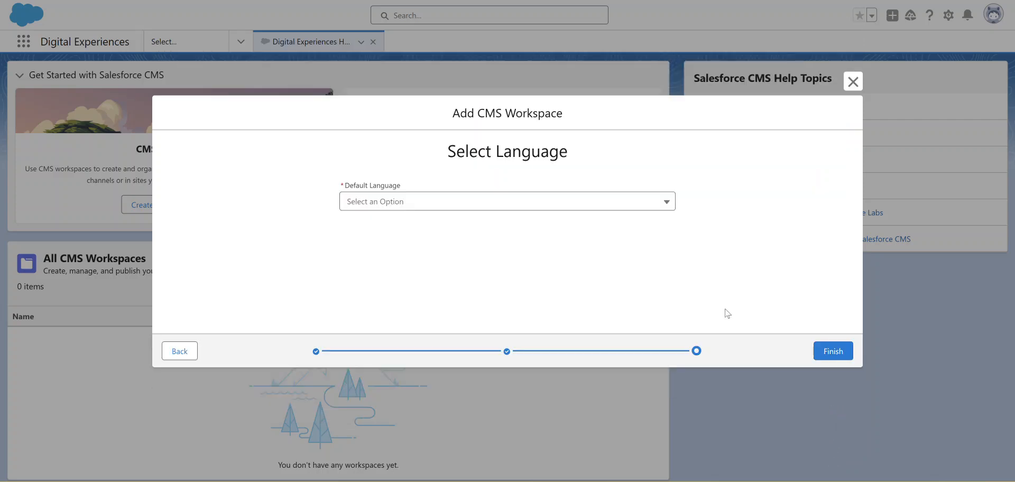
pyautogui.click(674, 207)
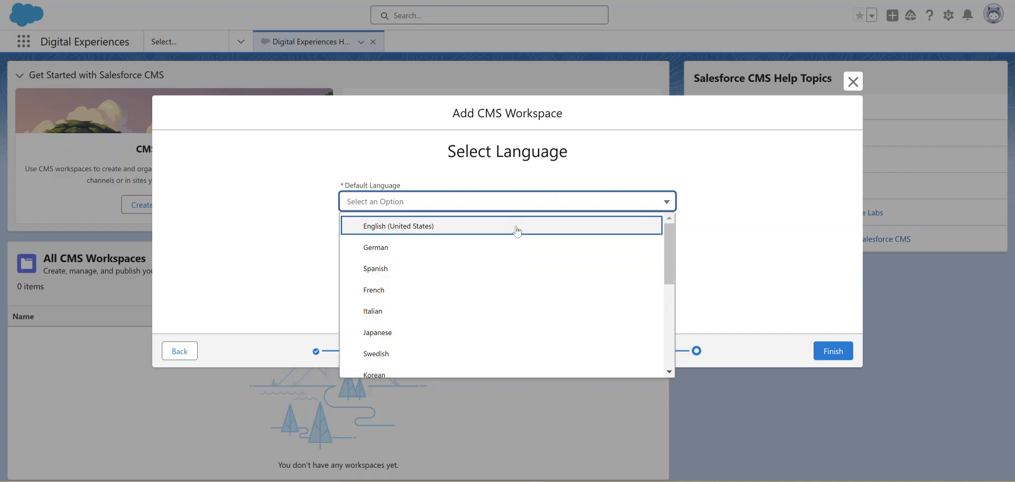
pyautogui.click(519, 227)
pyautogui.click(836, 353)
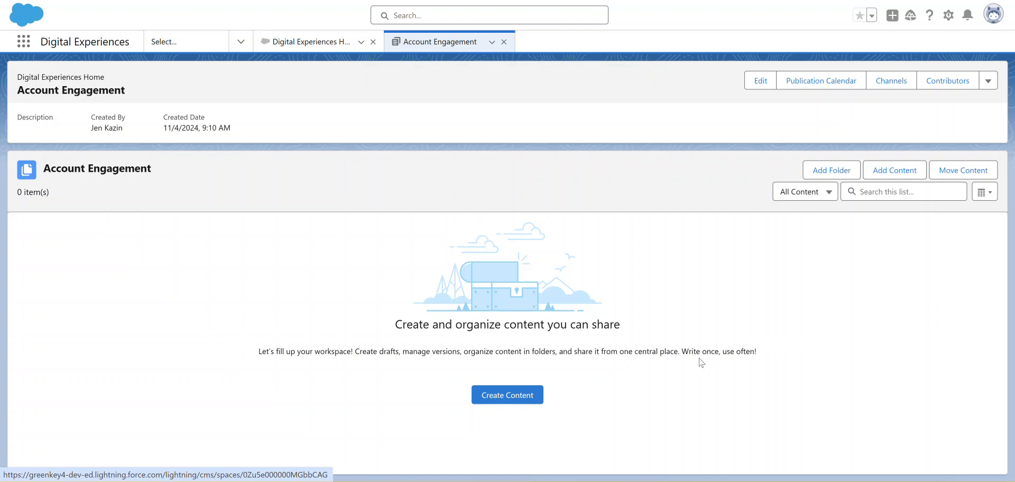
# Step: Review the workspace's contributors and the users available to add, without adding anyone
pyautogui.click(943, 82)
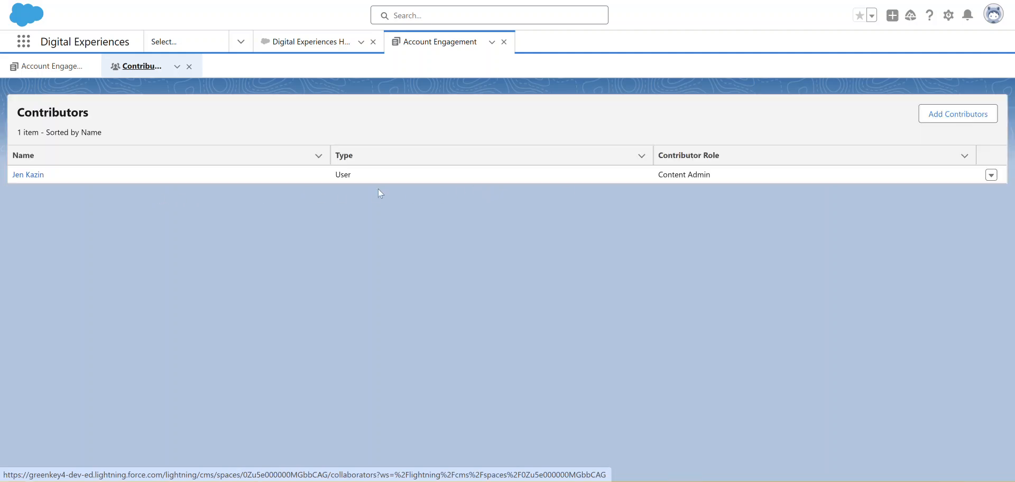
pyautogui.click(954, 115)
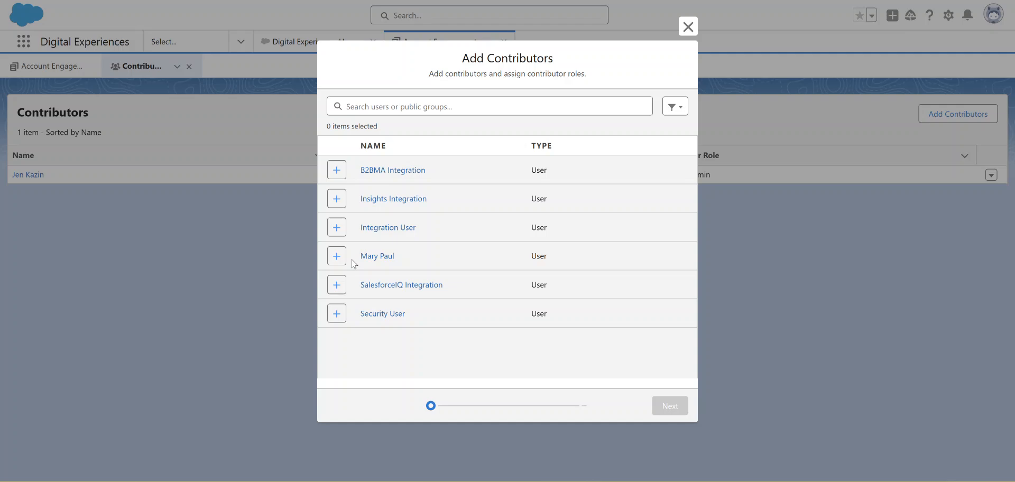
pyautogui.click(691, 32)
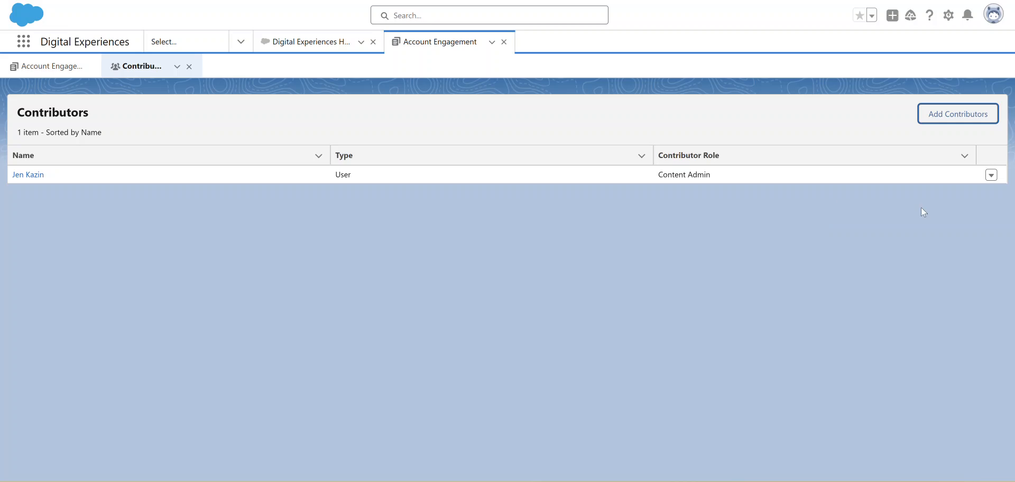
# Step: Switch to the Account Engagement app and find the Content Setup page in Salesforce Setup
pyautogui.click(23, 41)
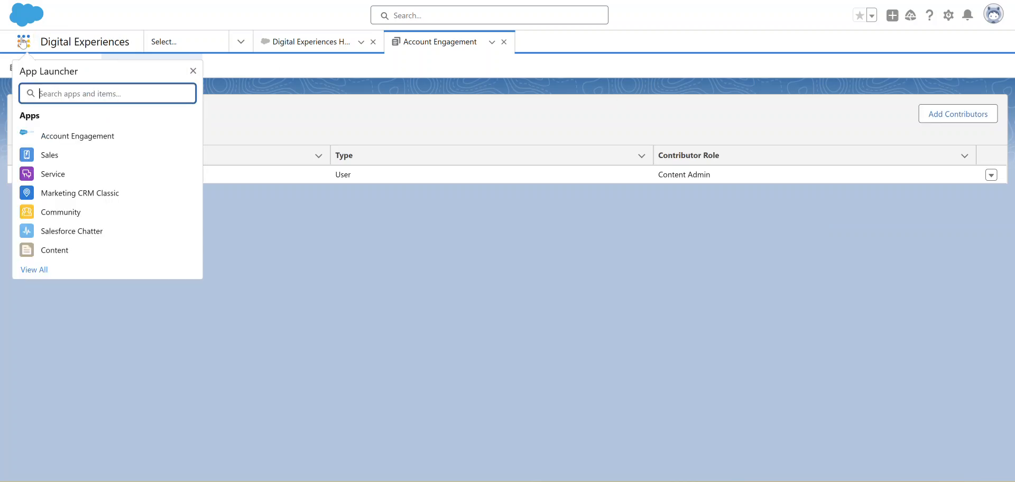
pyautogui.click(63, 137)
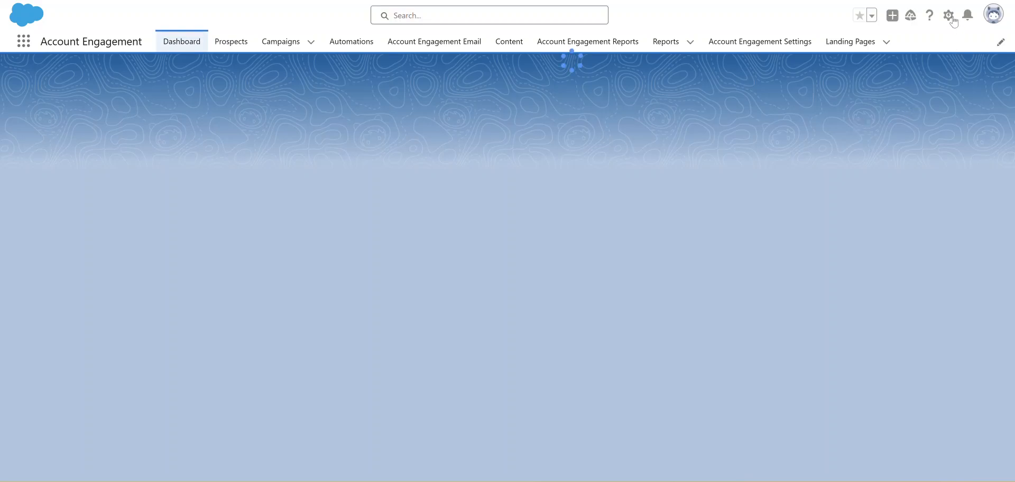
pyautogui.click(937, 15)
pyautogui.click(903, 66)
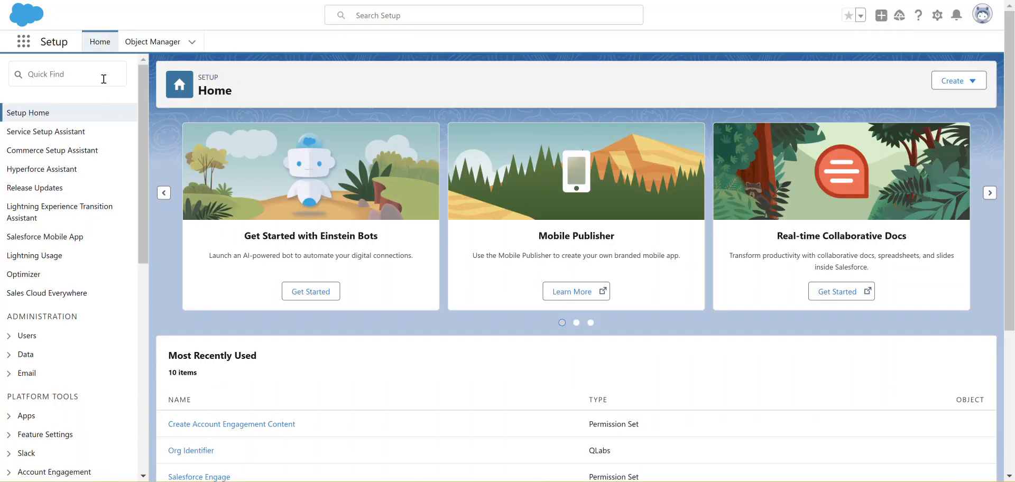
pyautogui.click(103, 75)
pyautogui.write('content s')
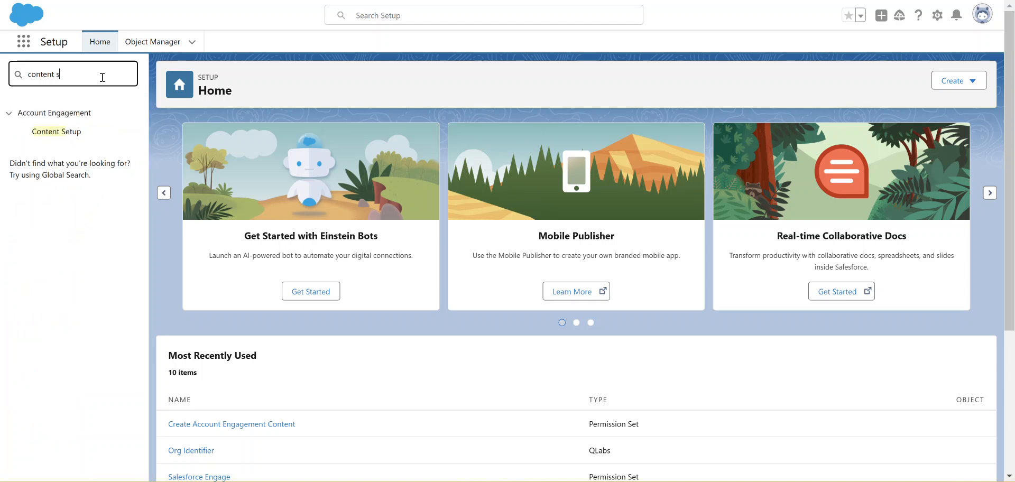
pyautogui.click(62, 132)
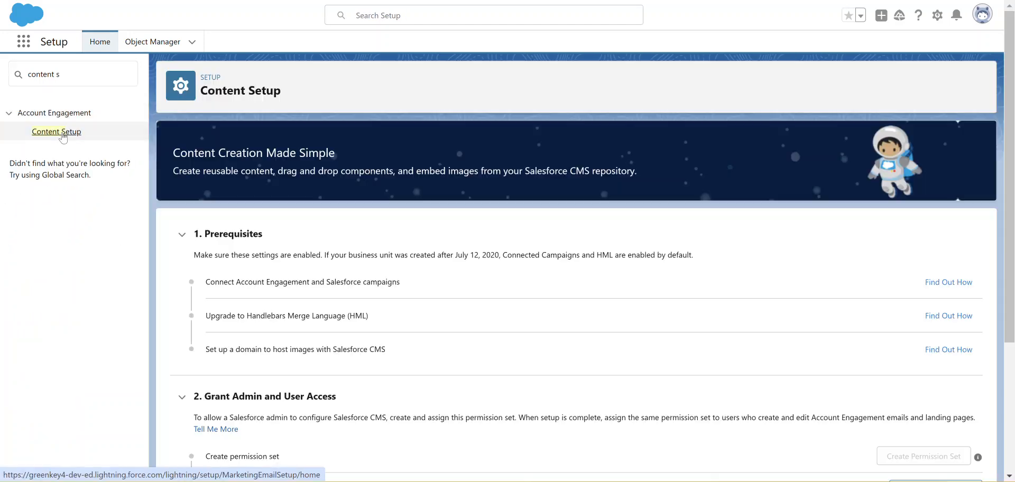
# Step: Select Account Engagement as the channel for the Account Engagement content experience and save it
pyautogui.scroll(-3, 637, 247)
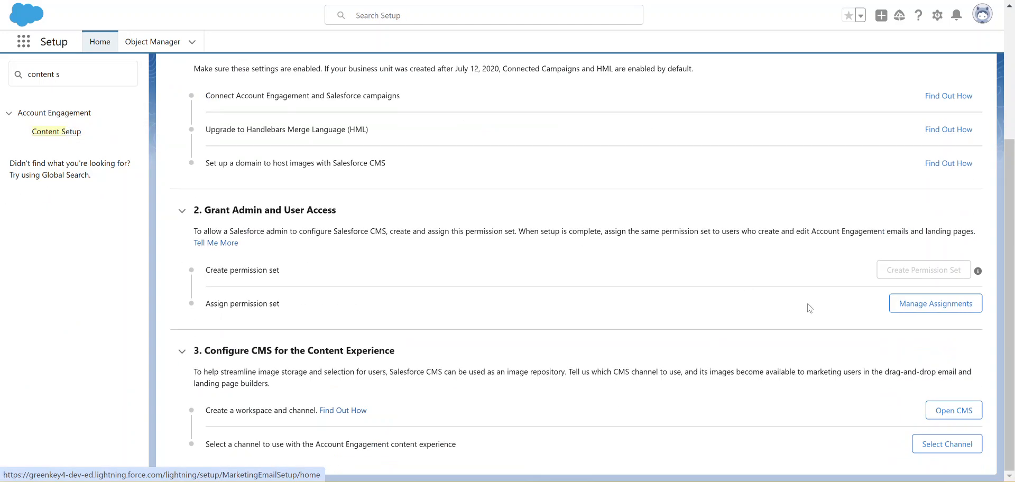
pyautogui.click(948, 444)
pyautogui.click(655, 219)
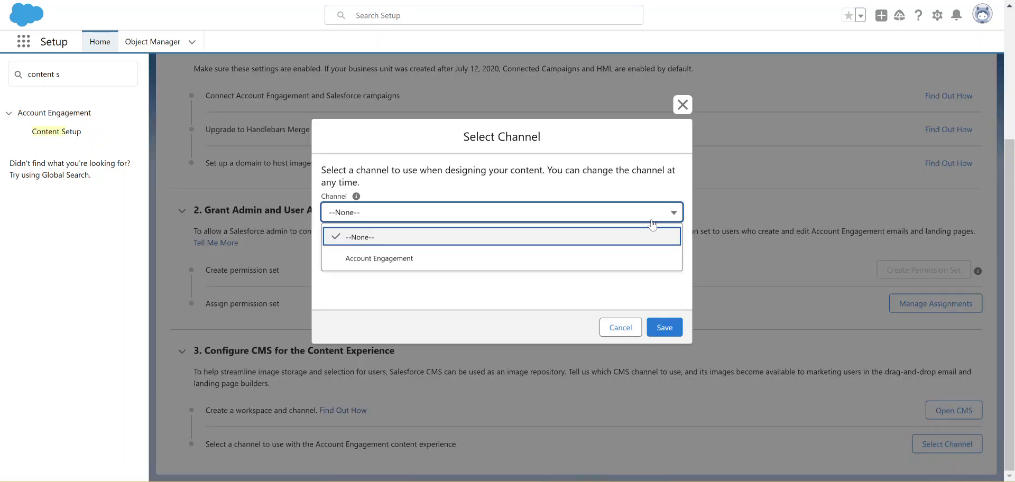
pyautogui.click(593, 256)
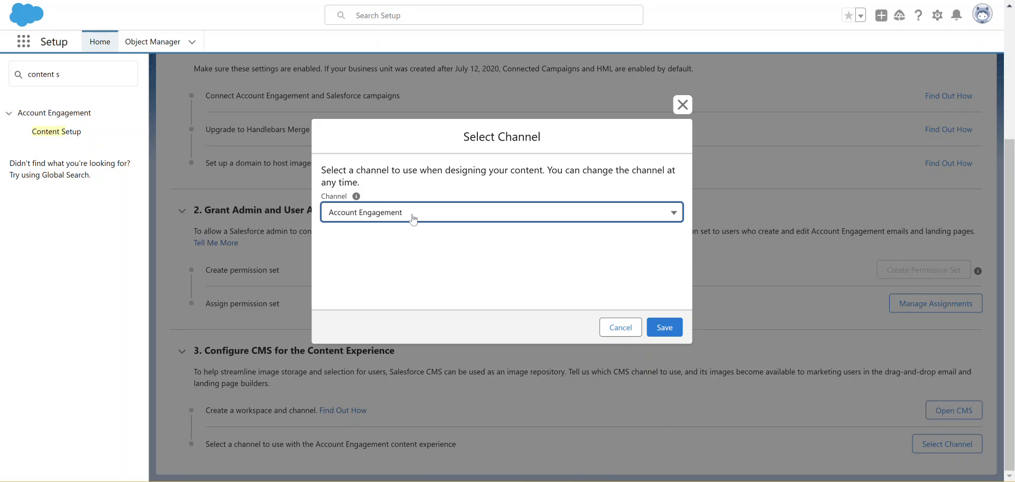
pyautogui.click(664, 327)
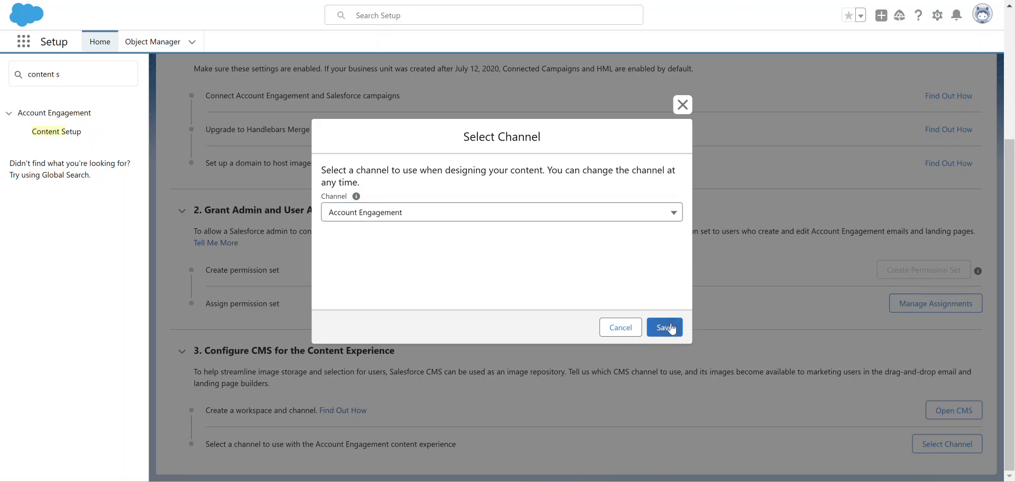
pyautogui.scroll(-1, 791, 331)
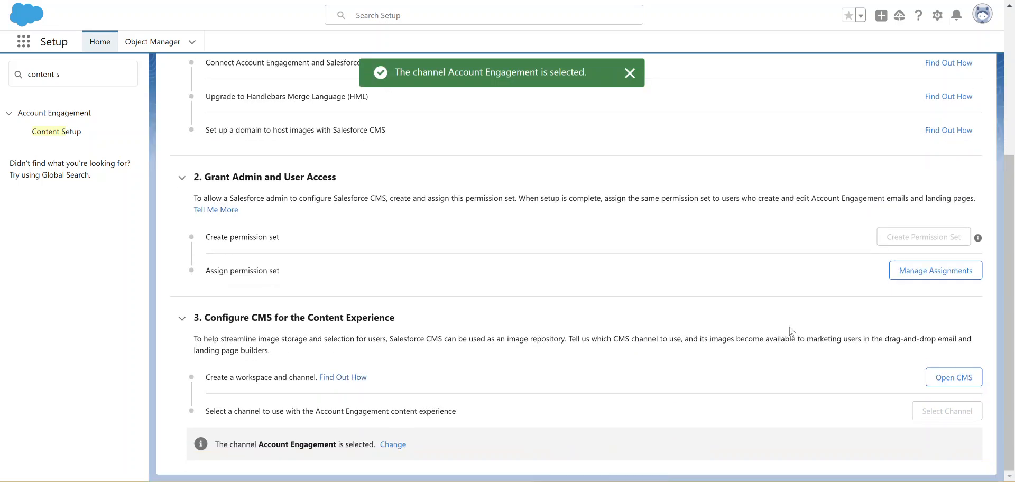
pyautogui.scroll(5, 791, 330)
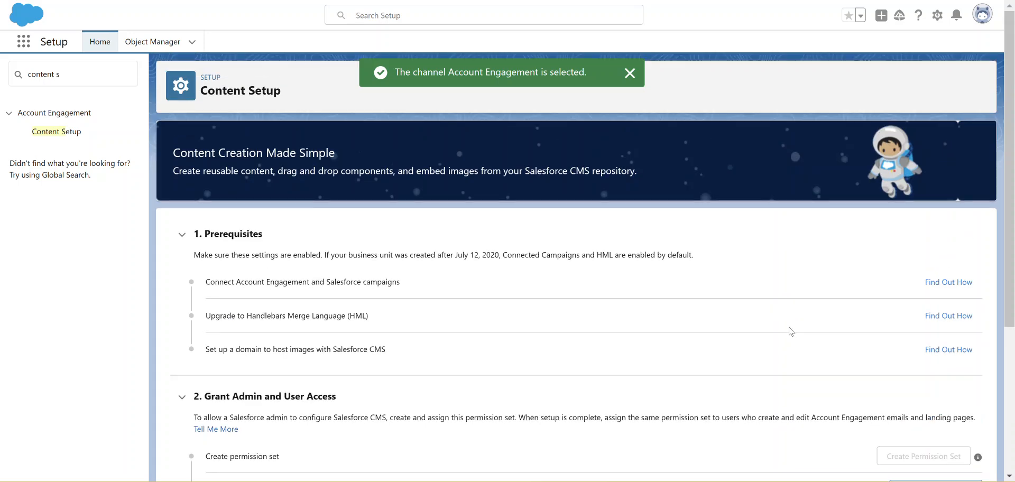
pyautogui.click(23, 42)
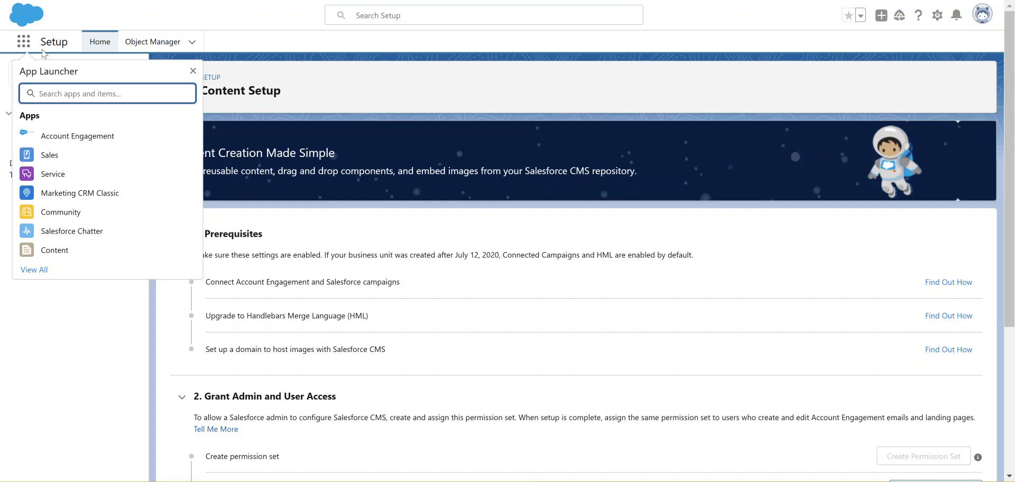
pyautogui.write('ligh')
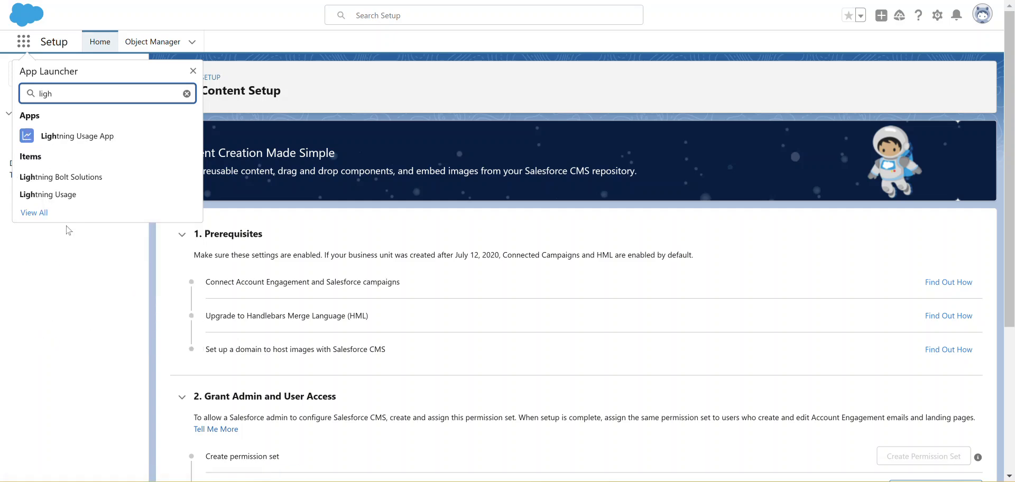
pyautogui.write('tning')
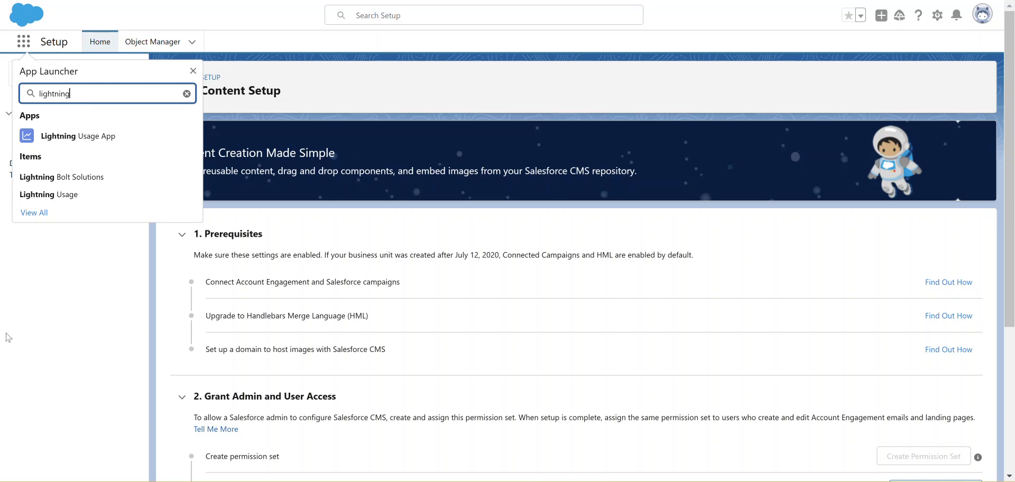
pyautogui.click(10, 369)
# Step: Find the Lightning Email Templates settings in Setup and turn on Folders and Enhanced Sharing
pyautogui.moveTo(80, 78); pyautogui.dragTo(3, 96)
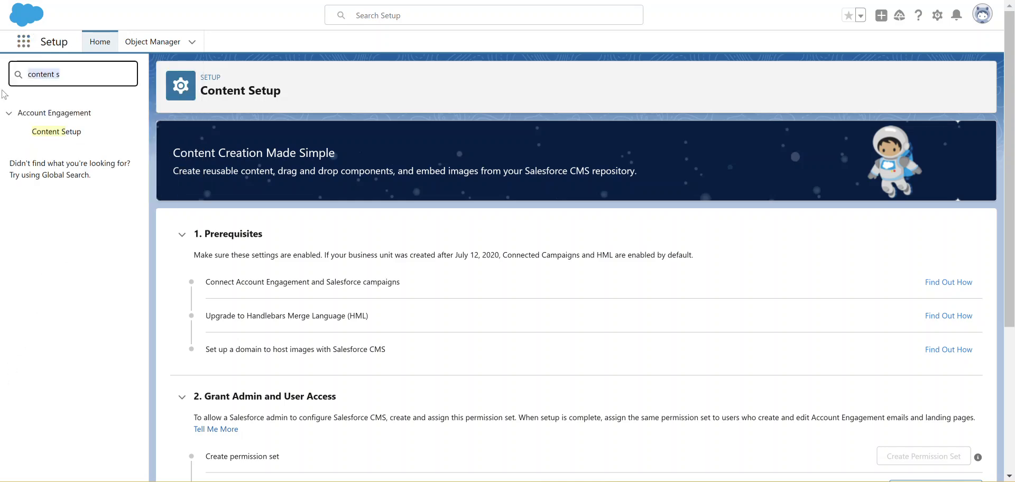
pyautogui.write('lightnin')
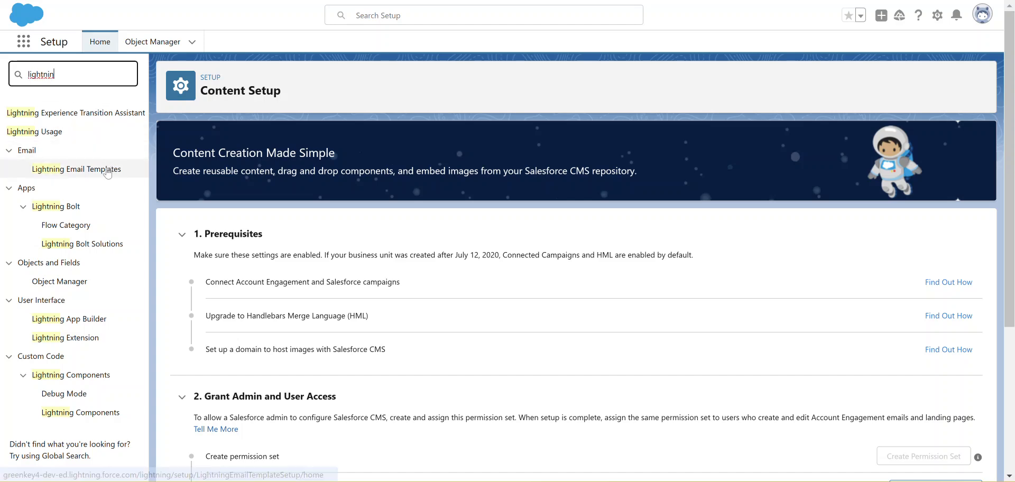
pyautogui.click(79, 169)
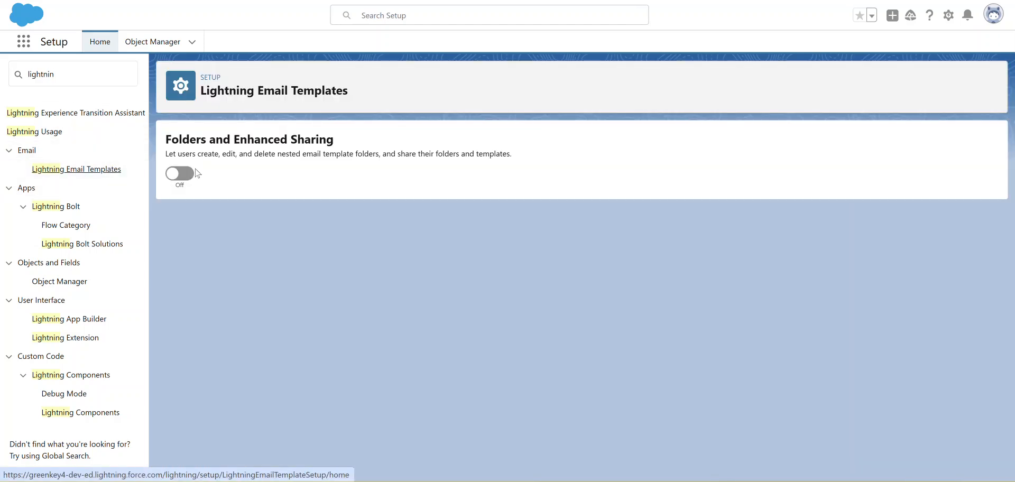
pyautogui.click(188, 174)
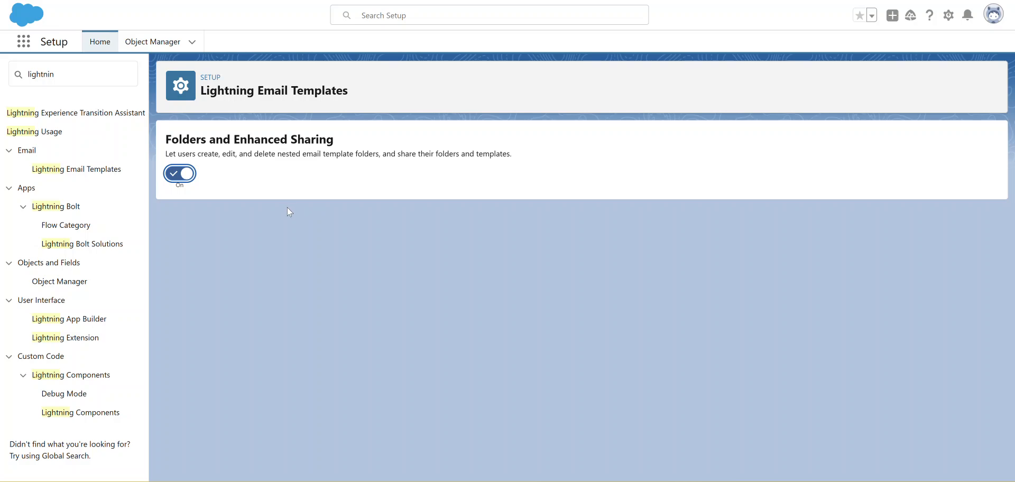
pyautogui.click(22, 45)
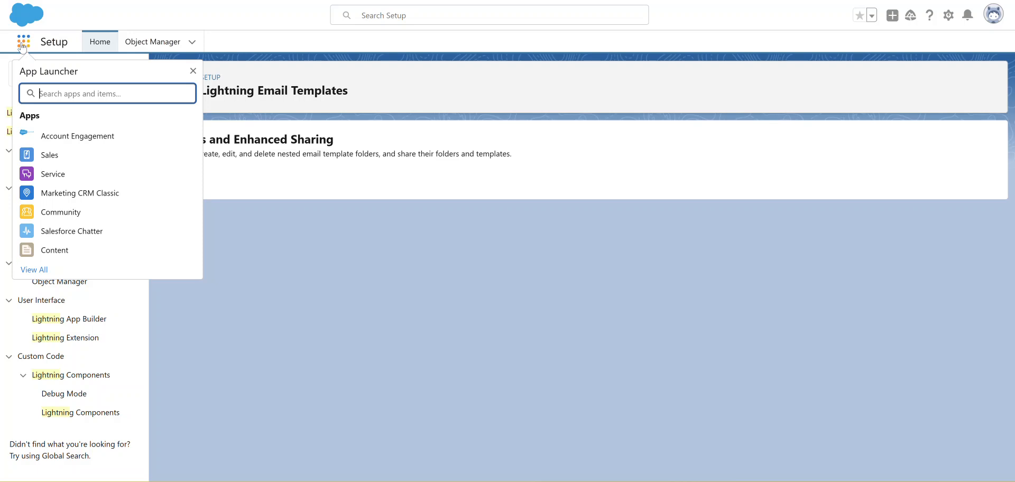
pyautogui.write('app')
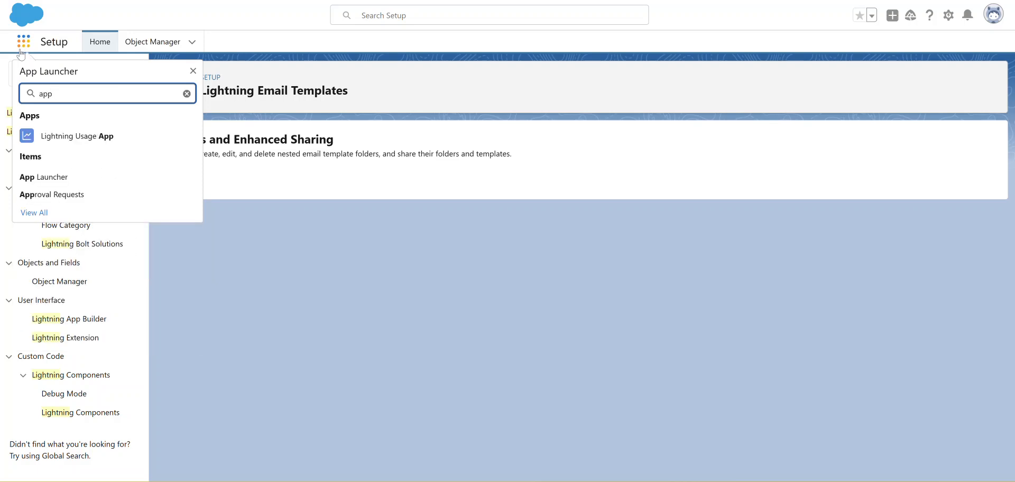
pyautogui.write(' manager')
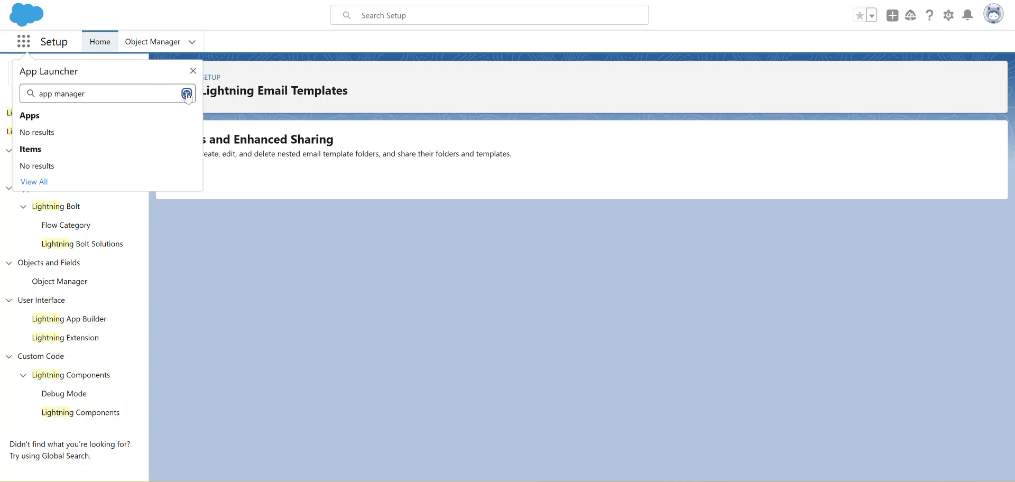
pyautogui.click(185, 94)
pyautogui.click(192, 70)
# Step: Find App Manager in Setup and open the Account Engagement Lightning app's navigation items for editing
pyautogui.moveTo(57, 76); pyautogui.dragTo(2, 79)
pyautogui.write('app manager')
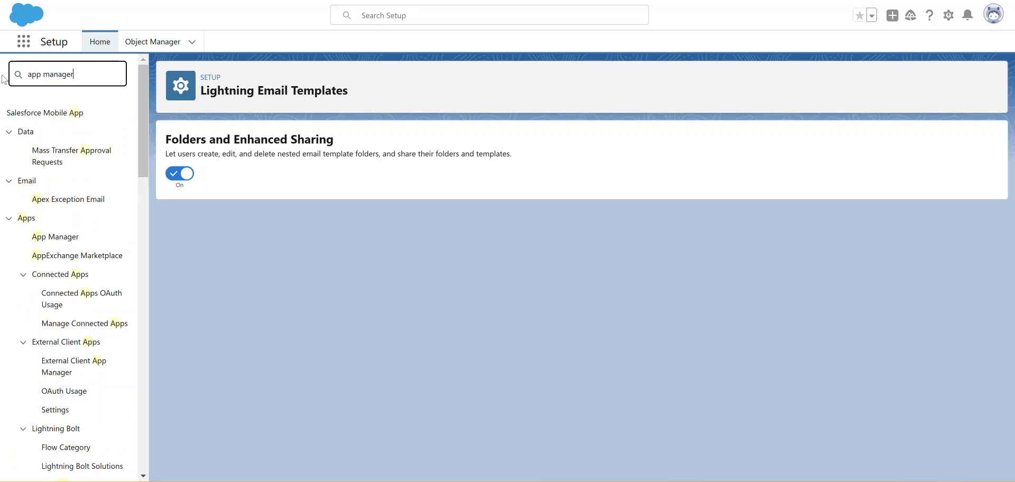
pyautogui.click(64, 133)
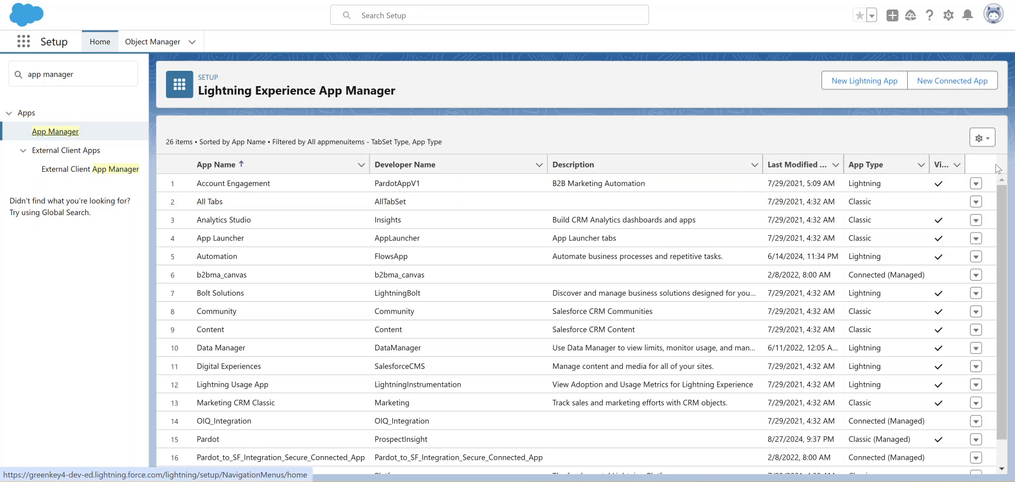
pyautogui.click(976, 184)
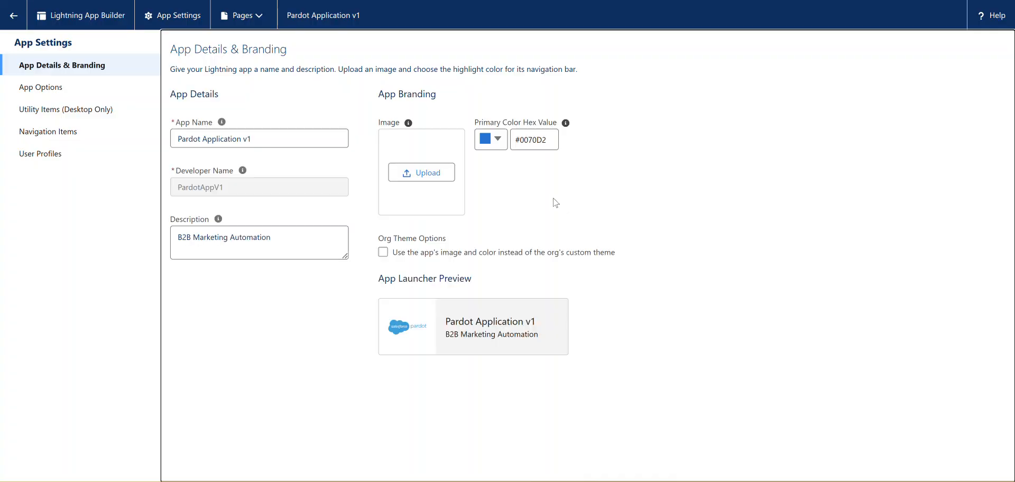
pyautogui.click(82, 133)
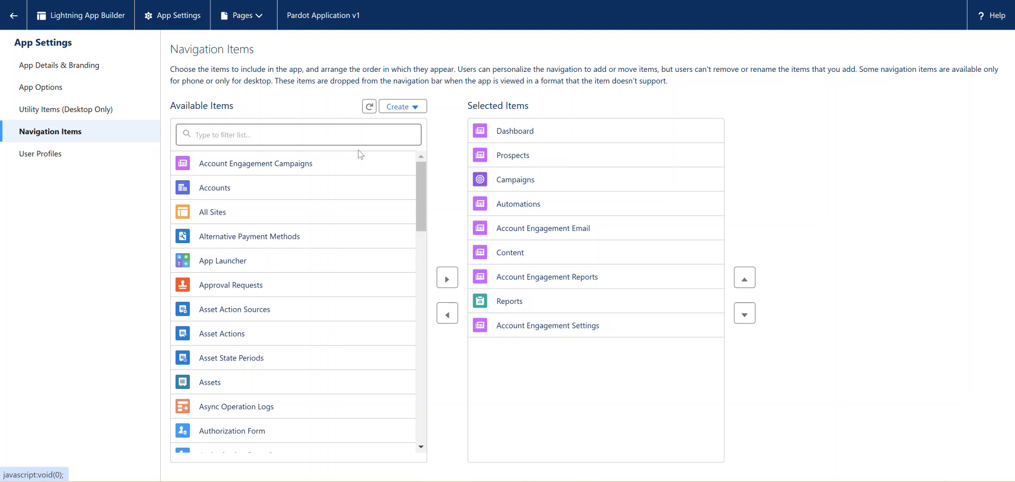
# Step: Add Email Content and Email Templates to the app's selected navigation items
pyautogui.click(353, 134)
pyautogui.write('email')
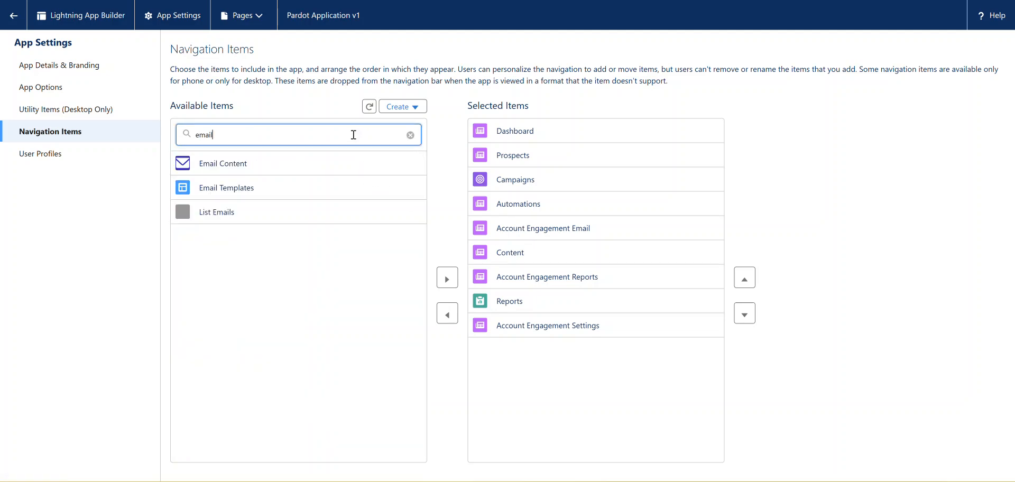
pyautogui.click(285, 164)
pyautogui.click(448, 279)
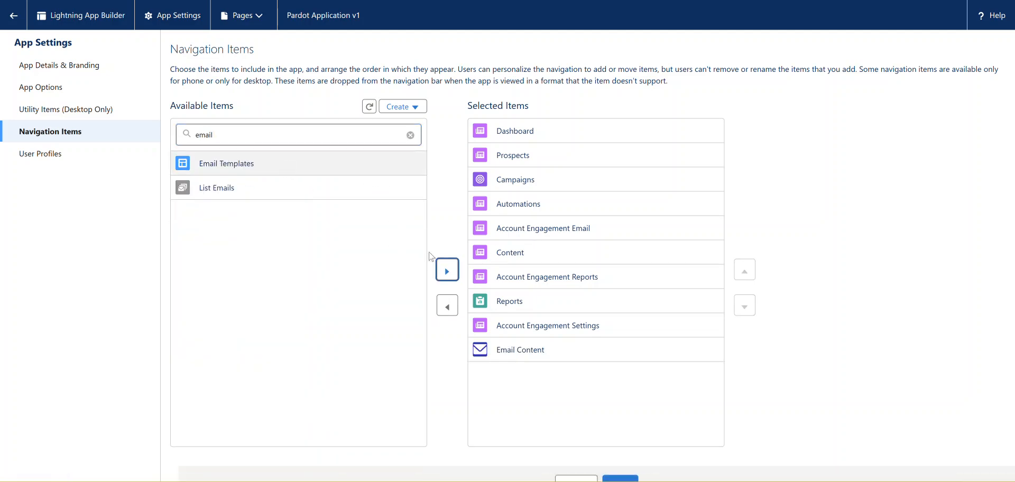
pyautogui.click(316, 165)
pyautogui.click(448, 261)
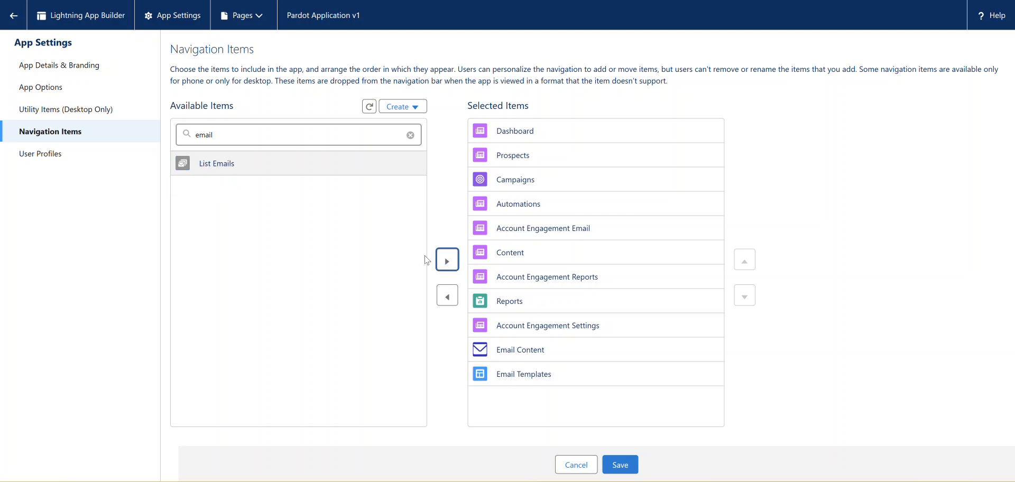
# Step: Add Landing Pages to the app's selected navigation items
pyautogui.doubleClick(267, 140)
pyautogui.write('laning')
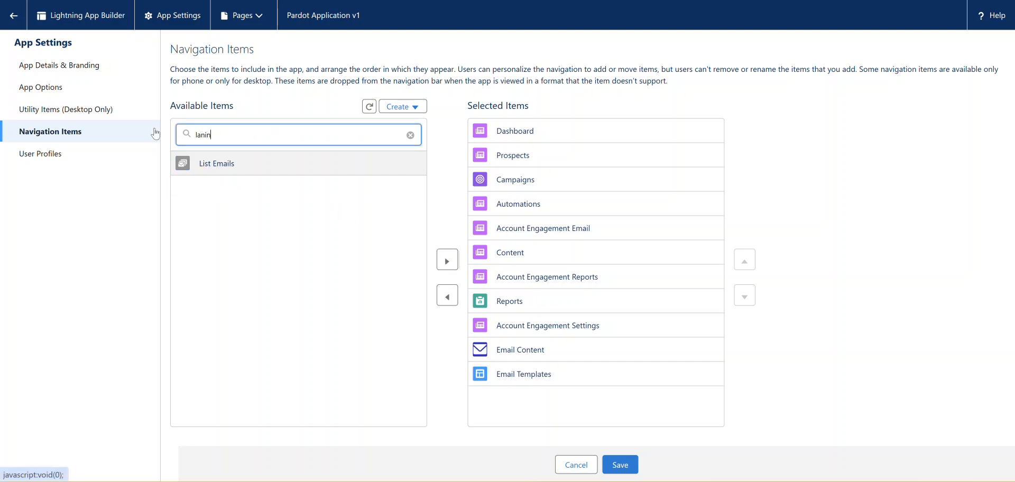
pyautogui.press('BackSpace')
pyautogui.write('d')
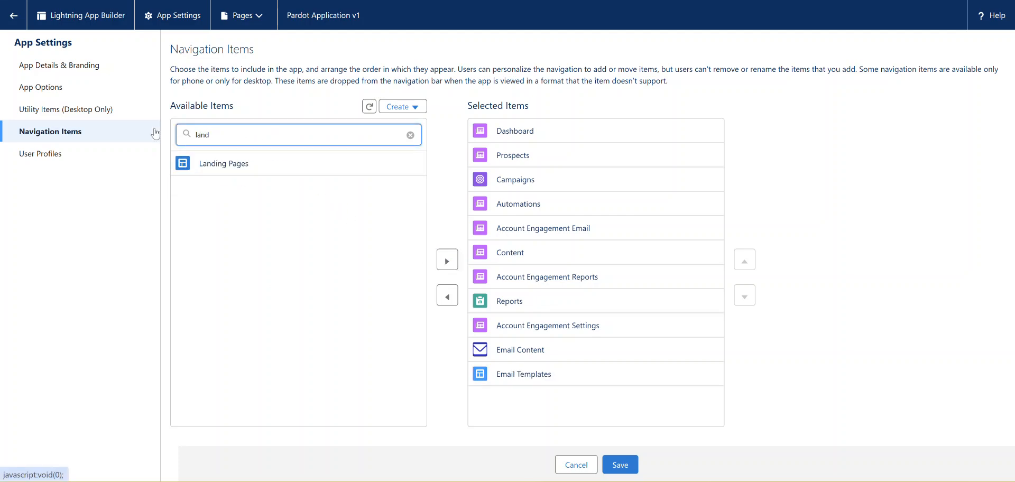
pyautogui.click(286, 166)
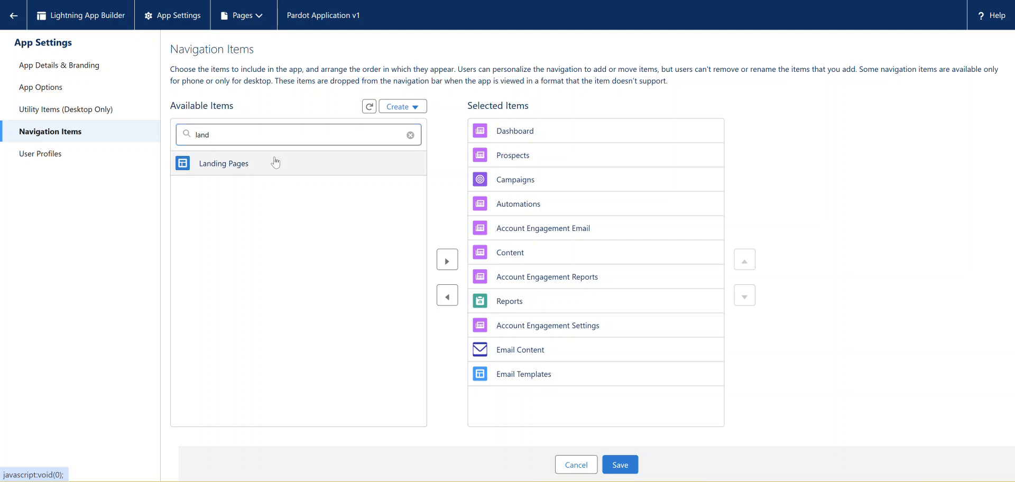
pyautogui.click(447, 261)
# Step: Add CMS Workspaces to the app's selected navigation items and save the app
pyautogui.doubleClick(272, 134)
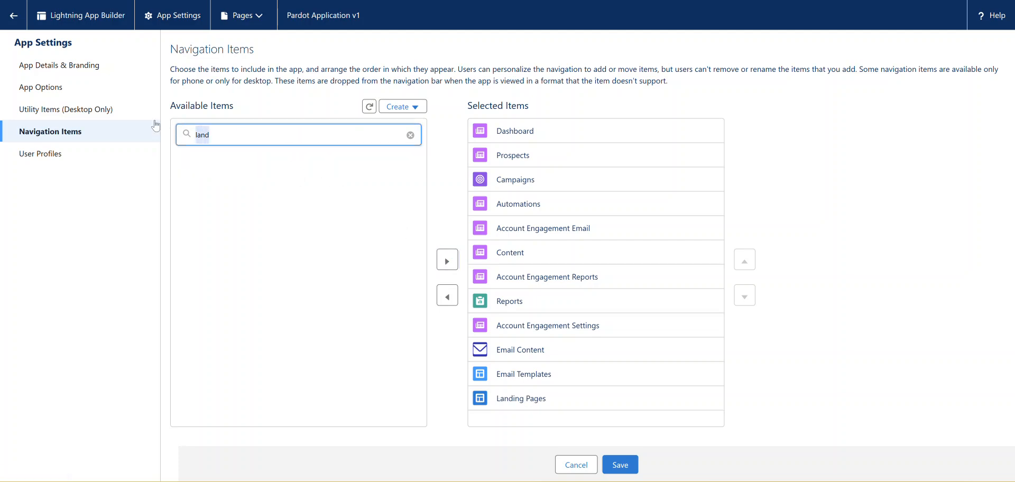
pyautogui.write('cms')
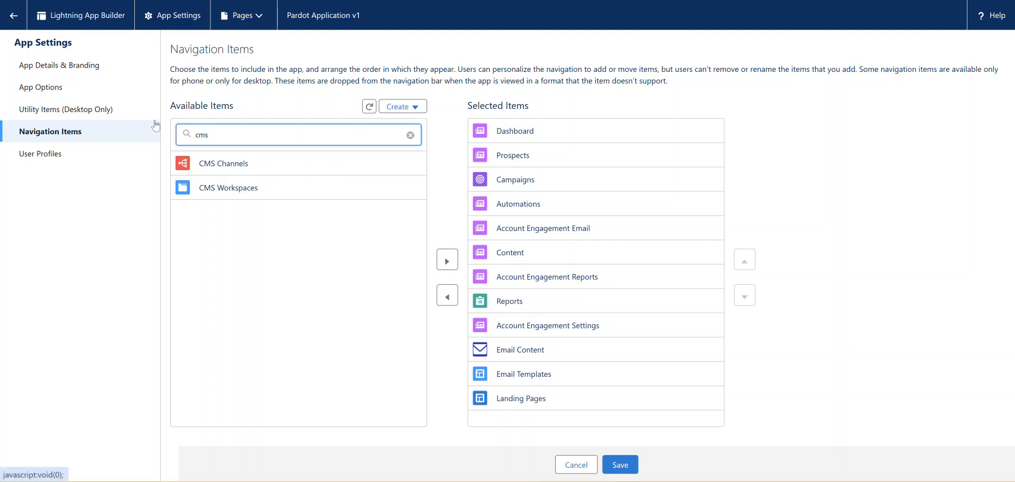
pyautogui.click(235, 188)
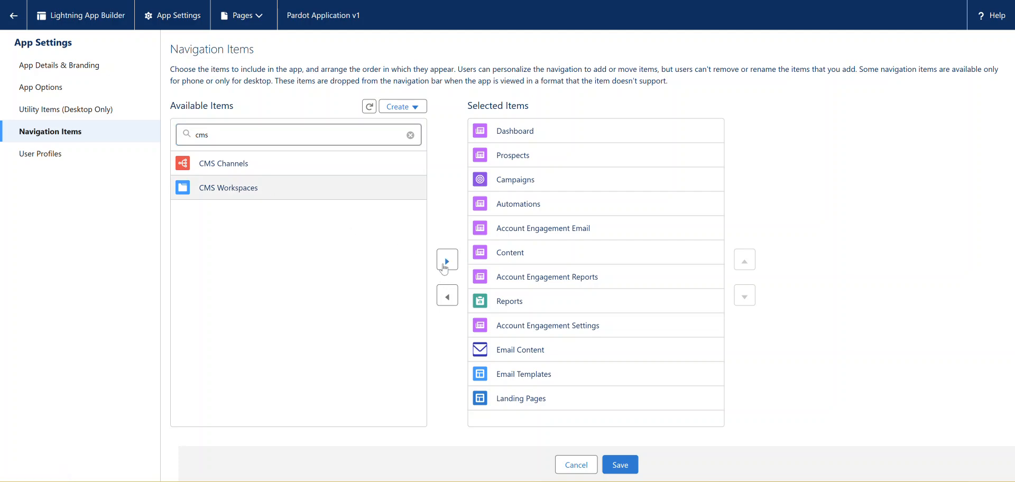
pyautogui.click(447, 260)
pyautogui.click(627, 463)
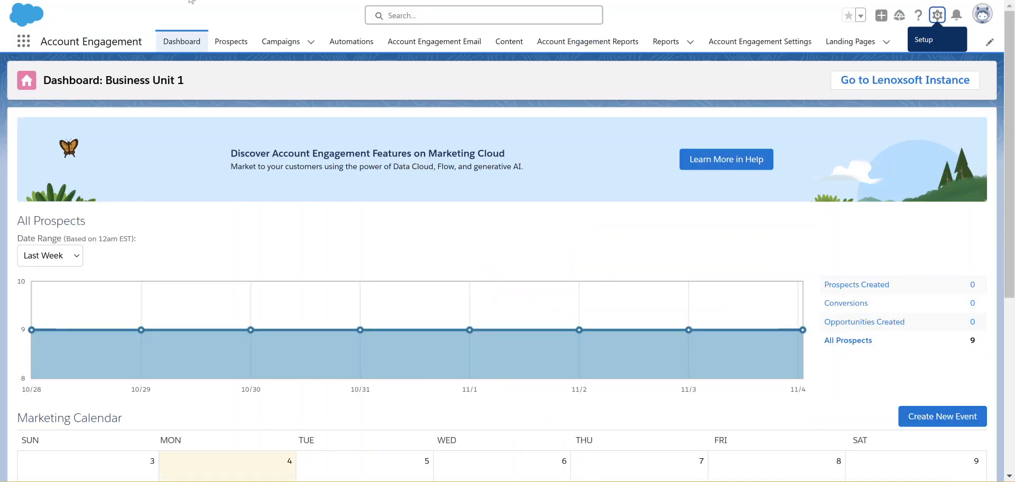
# Step: Reload the Account Engagement app and go to its Email Templates page
pyautogui.click(24, 46)
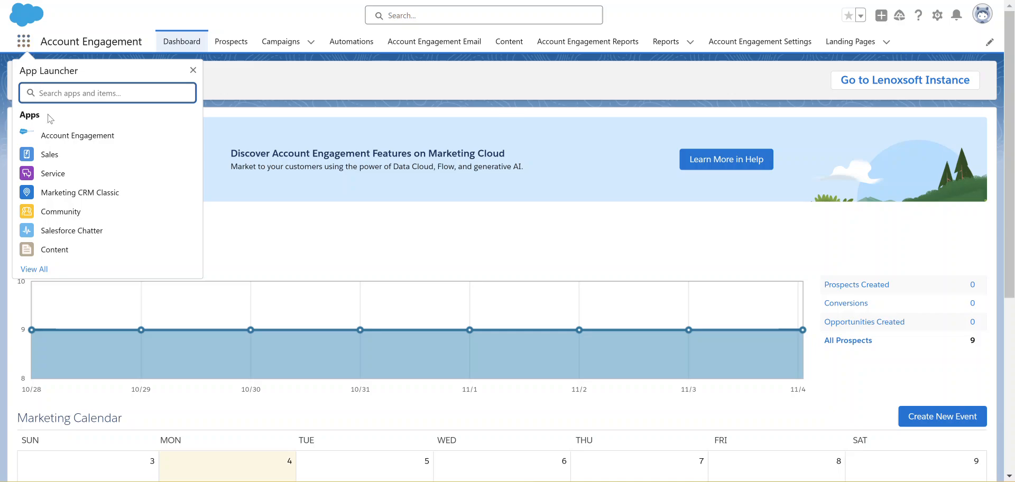
pyautogui.click(56, 136)
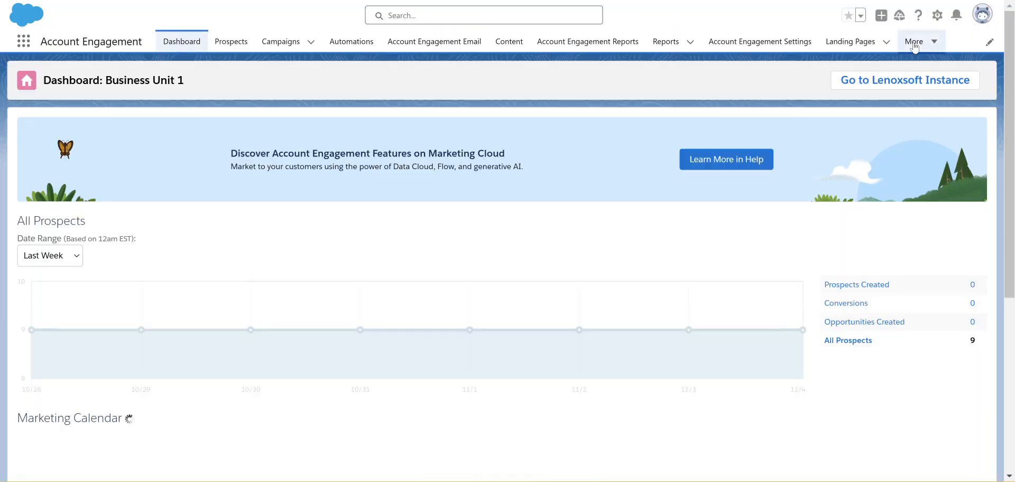
pyautogui.click(914, 41)
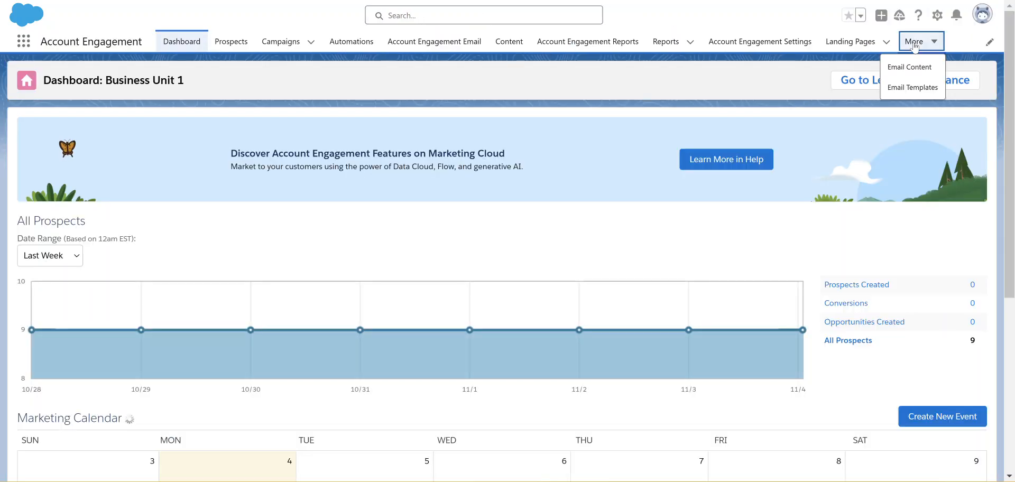
pyautogui.click(923, 89)
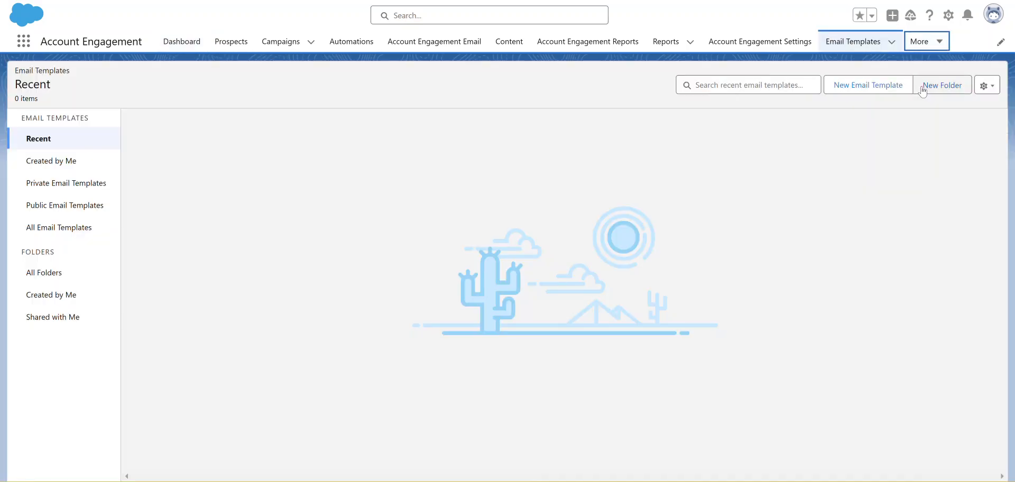
# Step: Create an email template named test and open it in the Email Template Builder, dismissing the welcome video
pyautogui.click(868, 86)
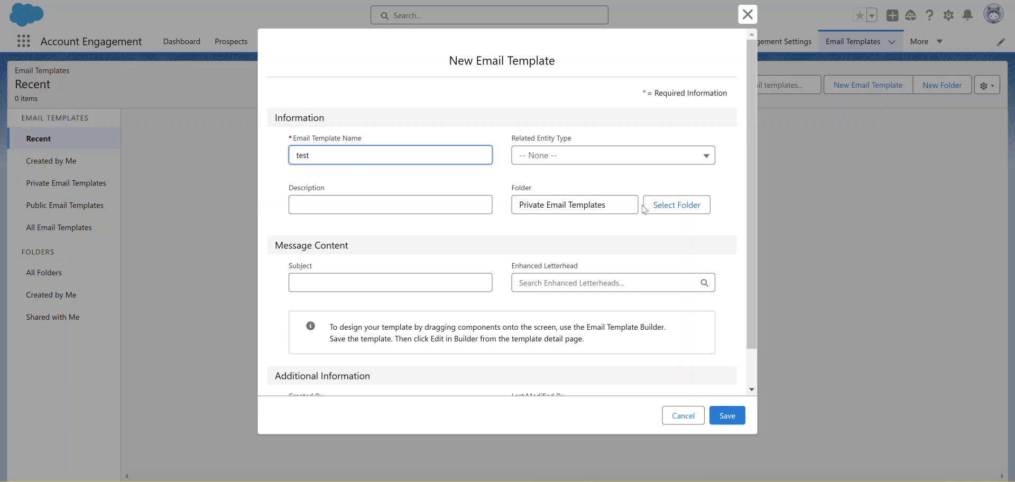
pyautogui.click(732, 420)
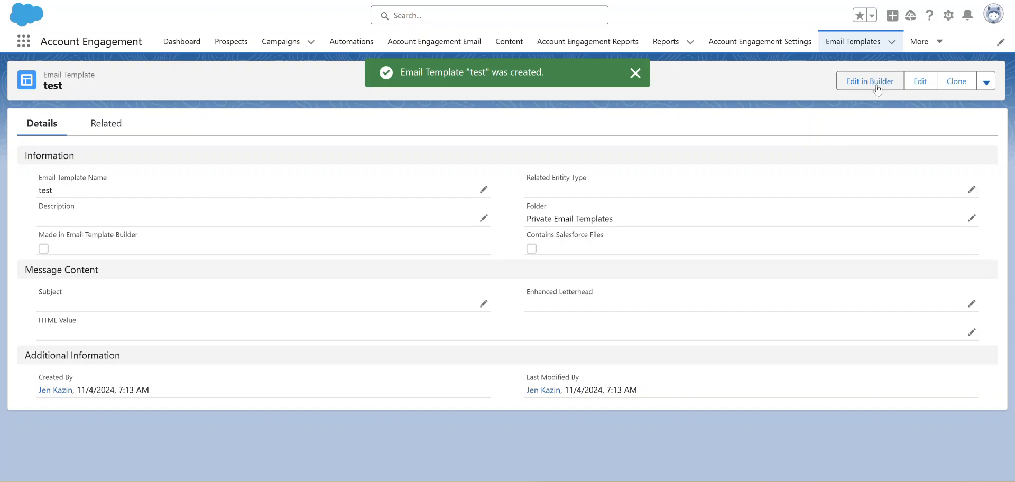
pyautogui.click(876, 86)
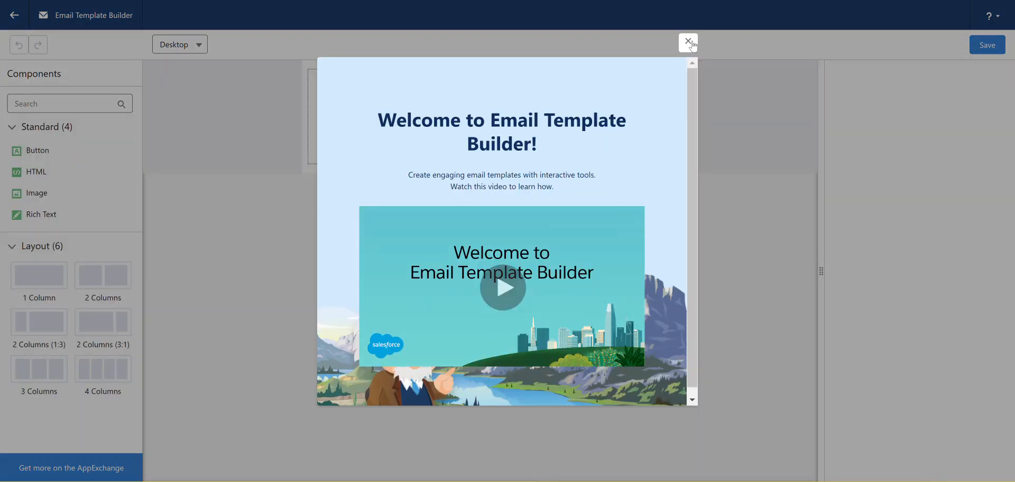
pyautogui.click(687, 43)
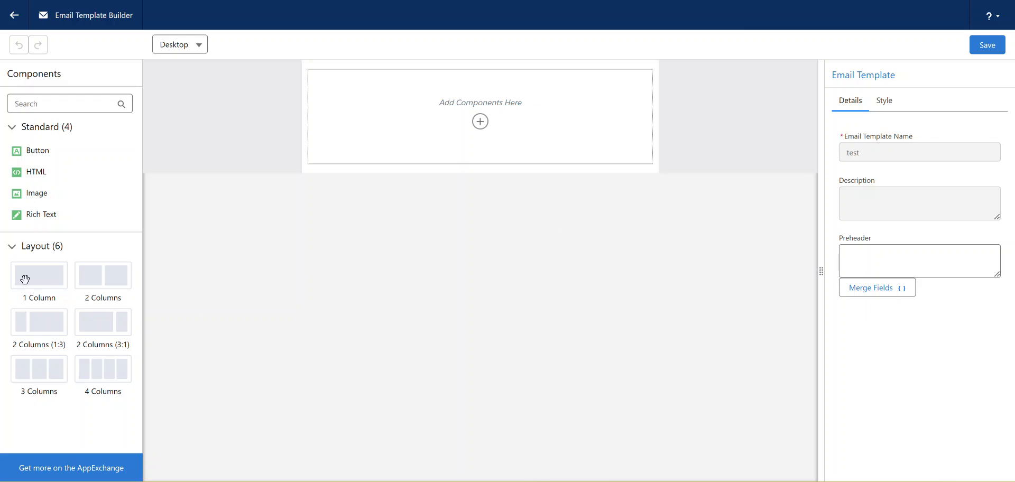
# Step: Add an Image component to the empty template and choose Salesforce CMS as its image source
pyautogui.moveTo(39, 192); pyautogui.dragTo(457, 136)
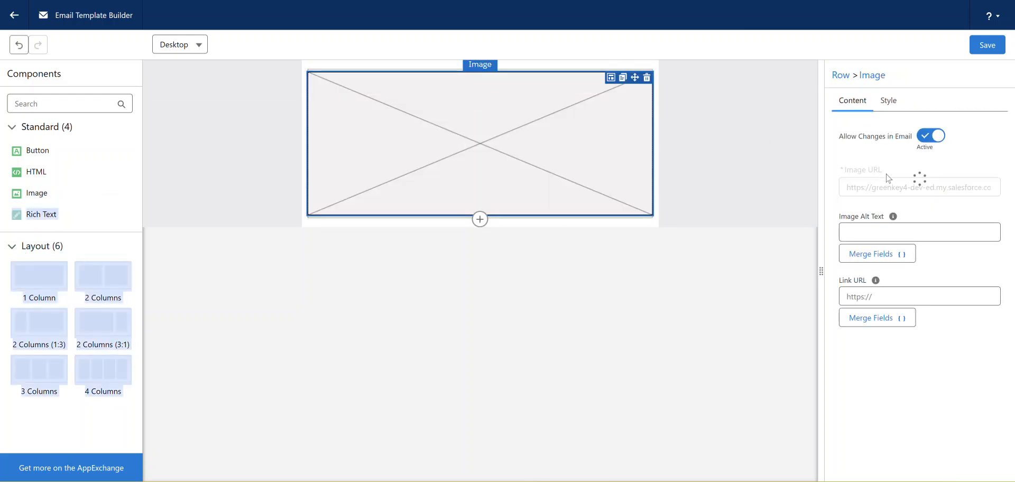
pyautogui.click(901, 213)
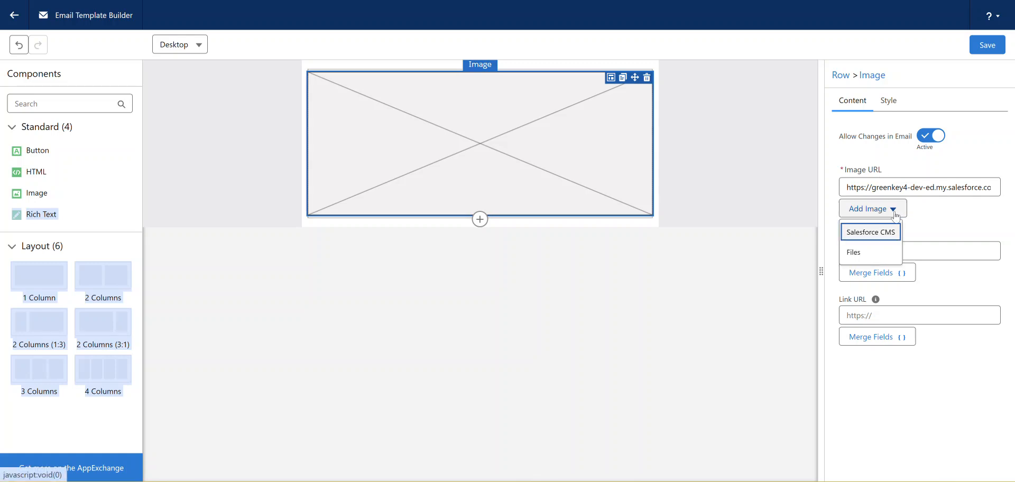
pyautogui.click(866, 239)
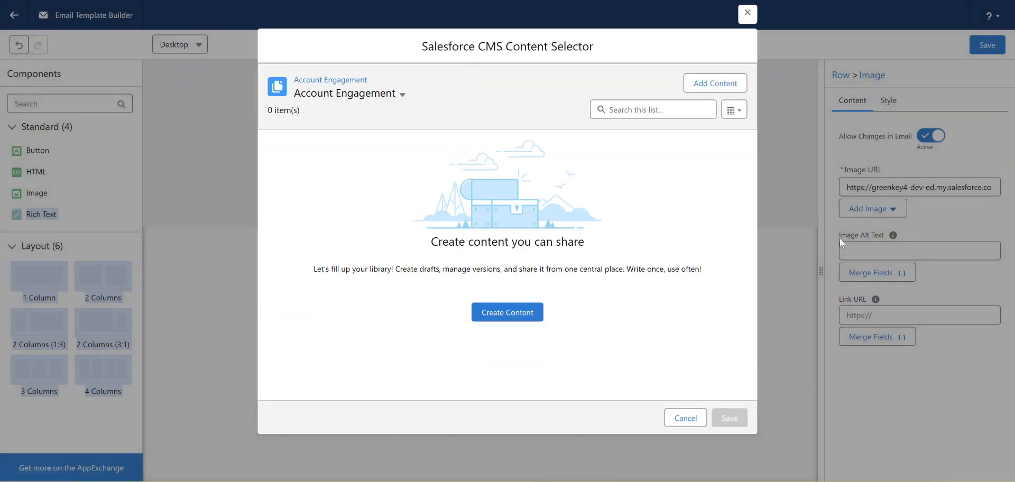
# Step: Upload GREENKEY-MARK from the Pictures folder as new CMS media and save it for use in the Image component
pyautogui.click(702, 85)
pyautogui.click(510, 170)
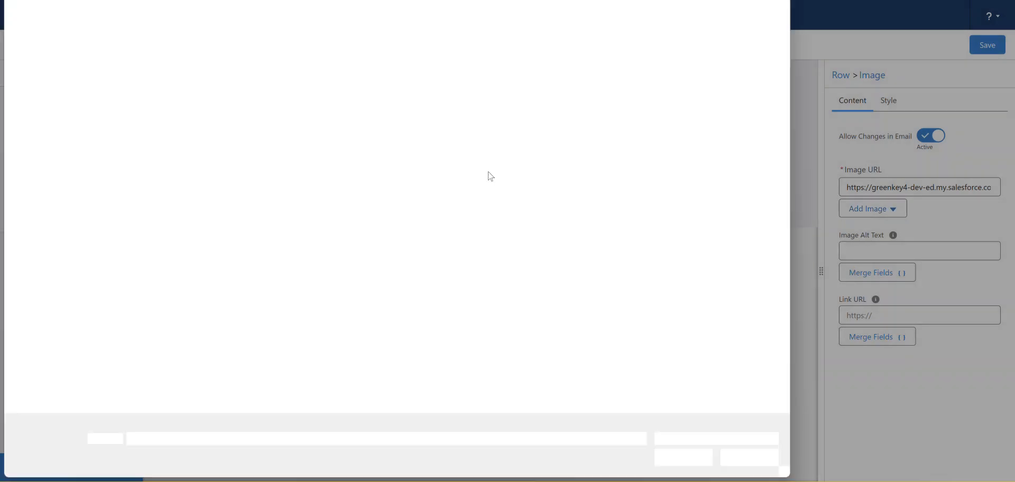
pyautogui.scroll(10, 145, 154)
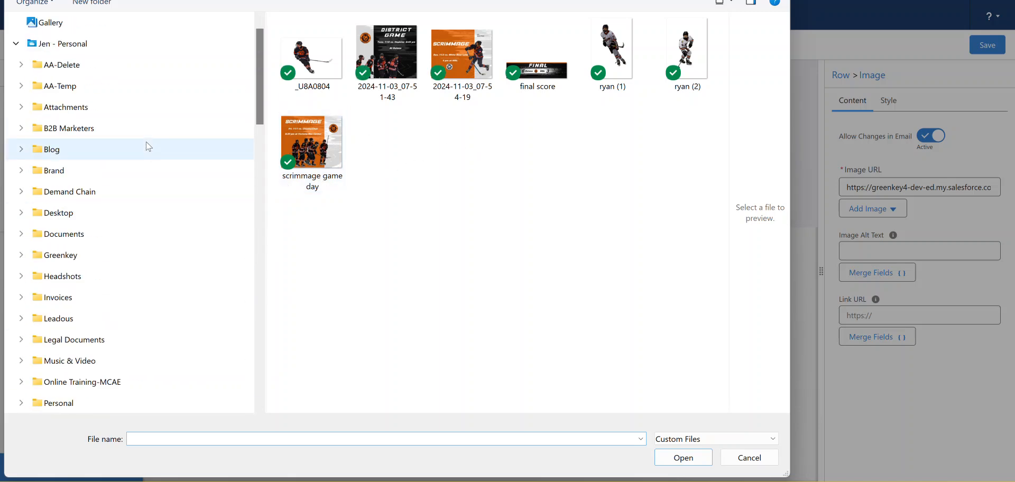
pyautogui.scroll(1, 142, 167)
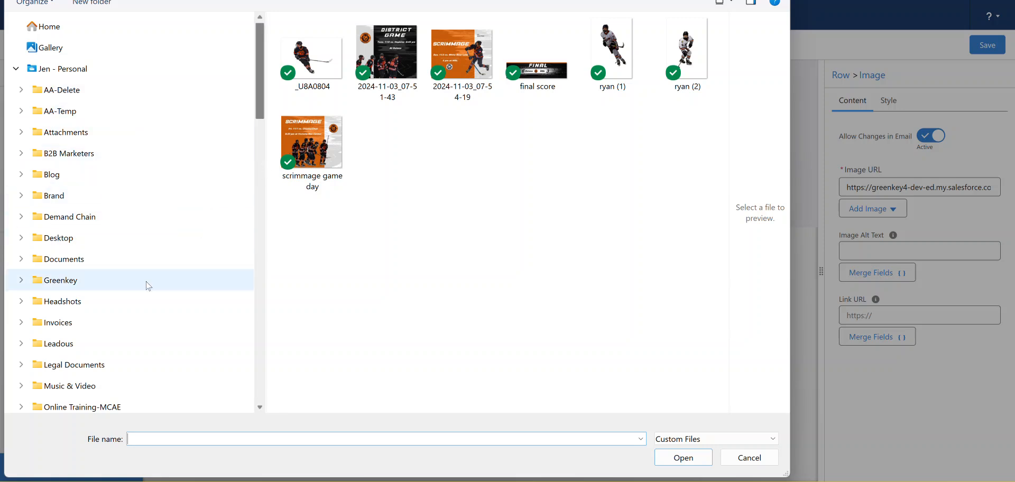
pyautogui.scroll(-2, 137, 286)
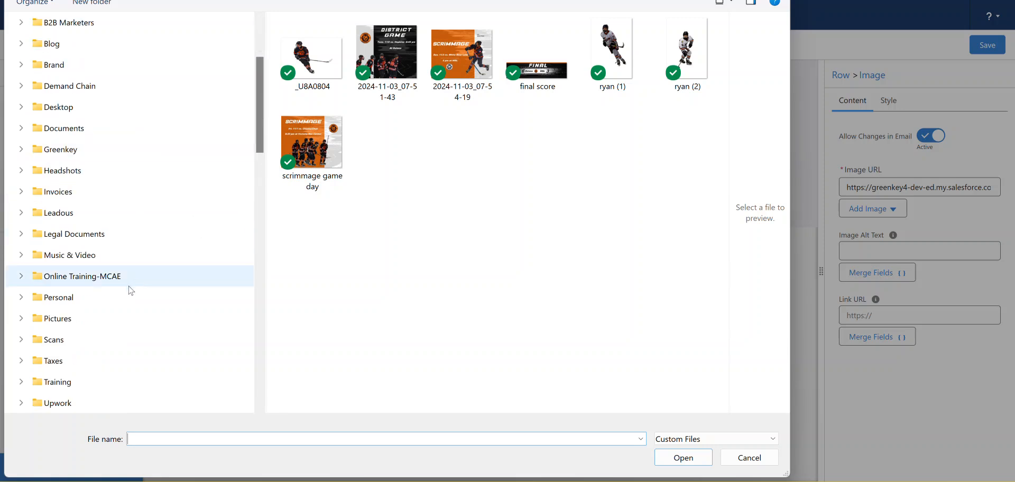
pyautogui.click(116, 317)
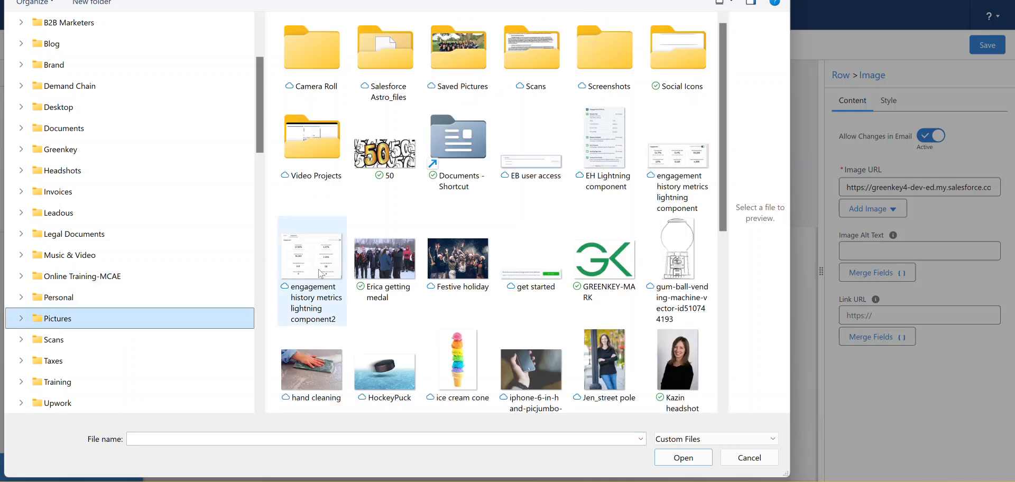
pyautogui.click(604, 259)
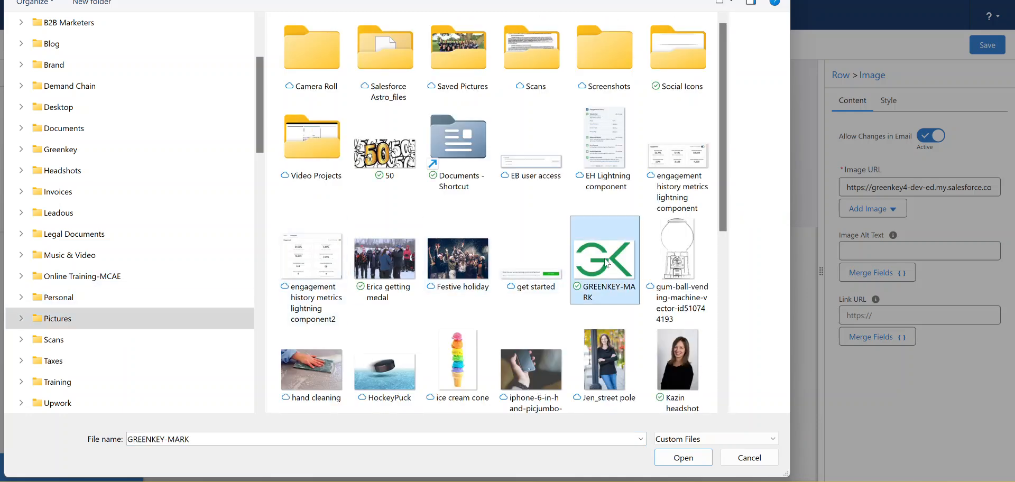
pyautogui.click(684, 458)
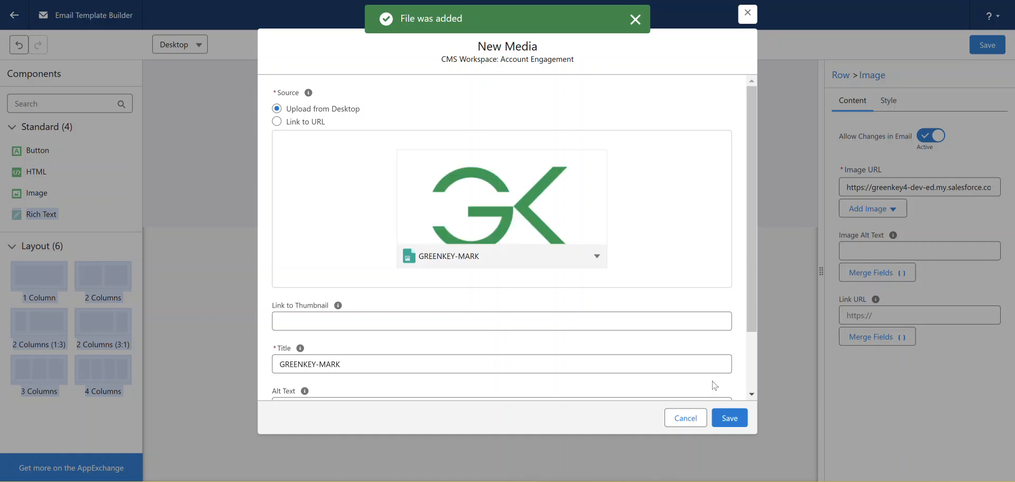
pyautogui.click(732, 421)
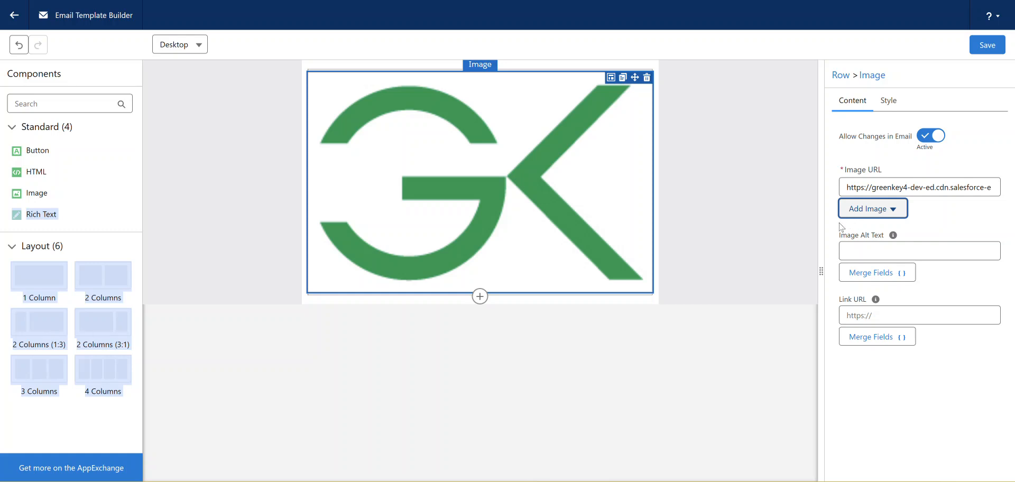
# Step: Save the email template and leave the builder
pyautogui.click(987, 45)
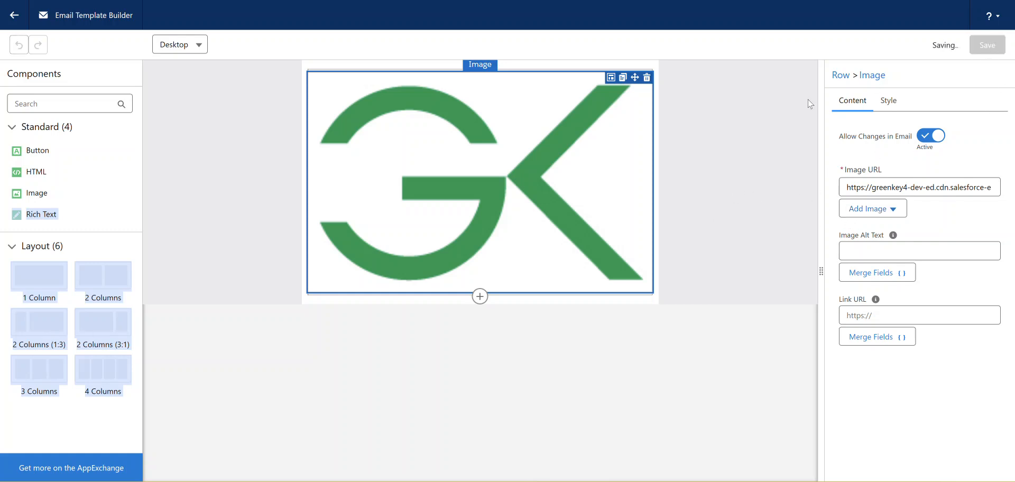
pyautogui.click(17, 16)
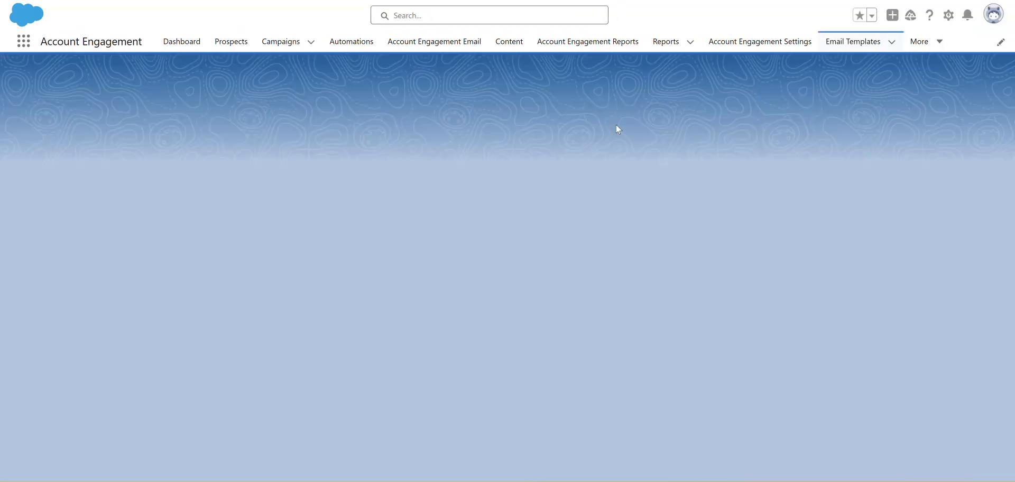